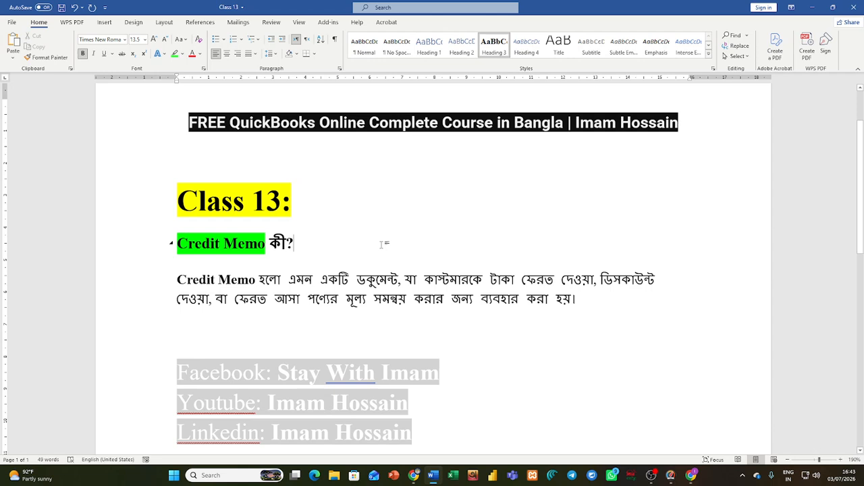
# Review the Class 13 notes on Credit Memo, reading the Bangla definition and its uses for refunds, discounts and returned goods
pyautogui.moveTo(187, 204); pyautogui.dragTo(317, 213)
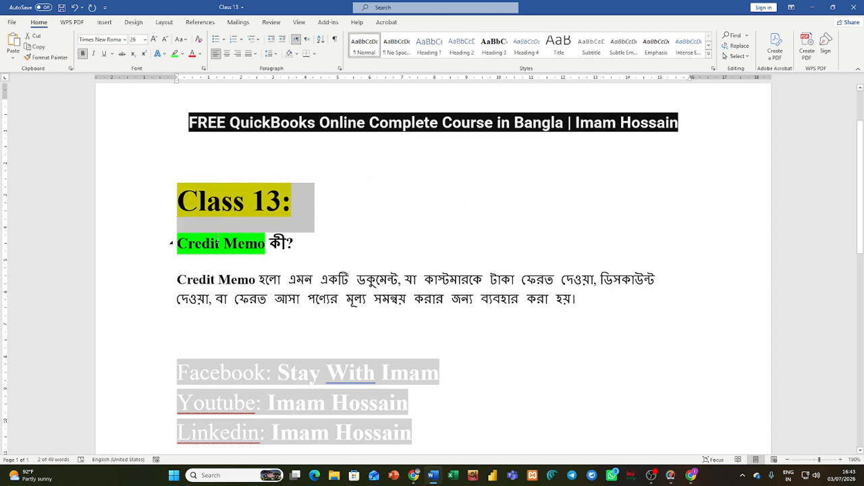
pyautogui.moveTo(182, 243); pyautogui.dragTo(304, 254)
pyautogui.click(306, 259)
pyautogui.scroll(-1, 306, 259)
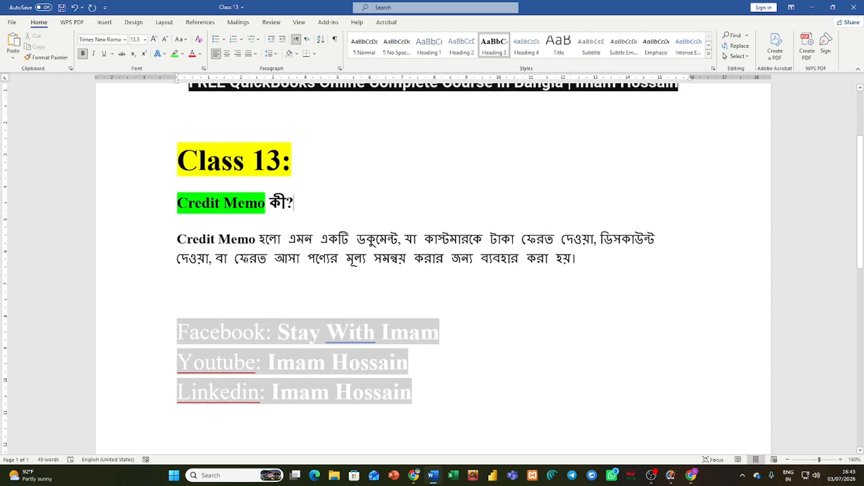
pyautogui.moveTo(412, 239); pyautogui.dragTo(439, 260)
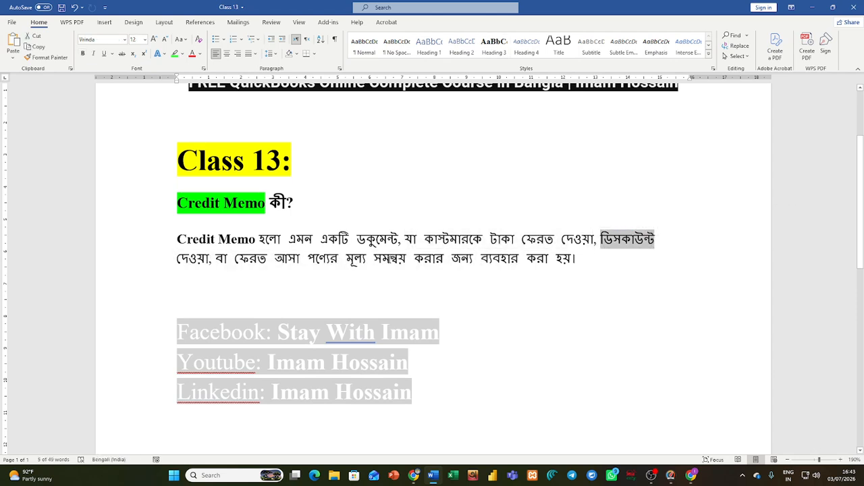
pyautogui.moveTo(175, 258); pyautogui.dragTo(584, 259)
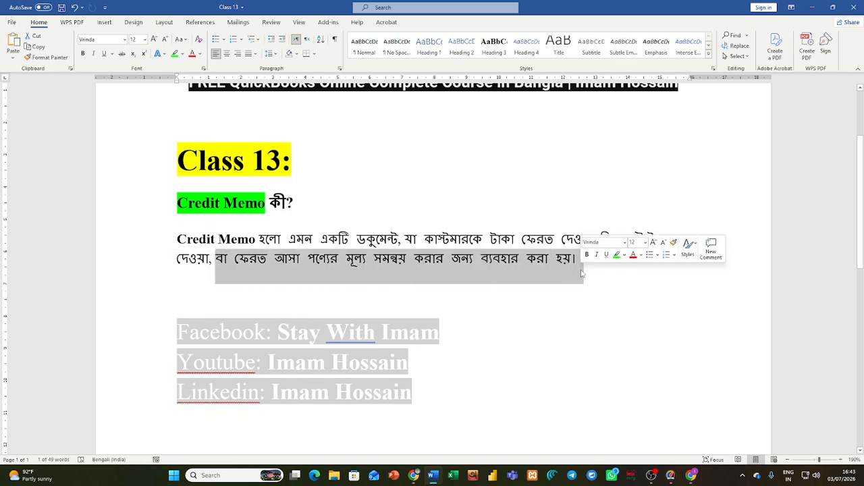
pyautogui.click(560, 305)
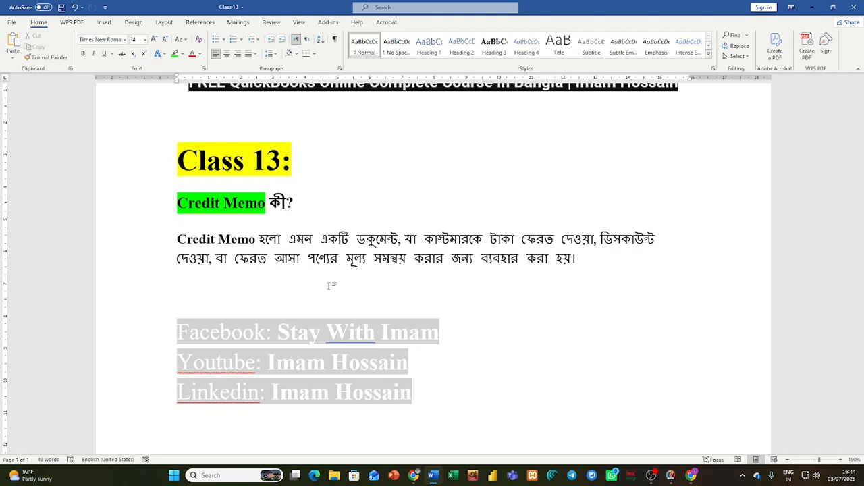
pyautogui.click(306, 289)
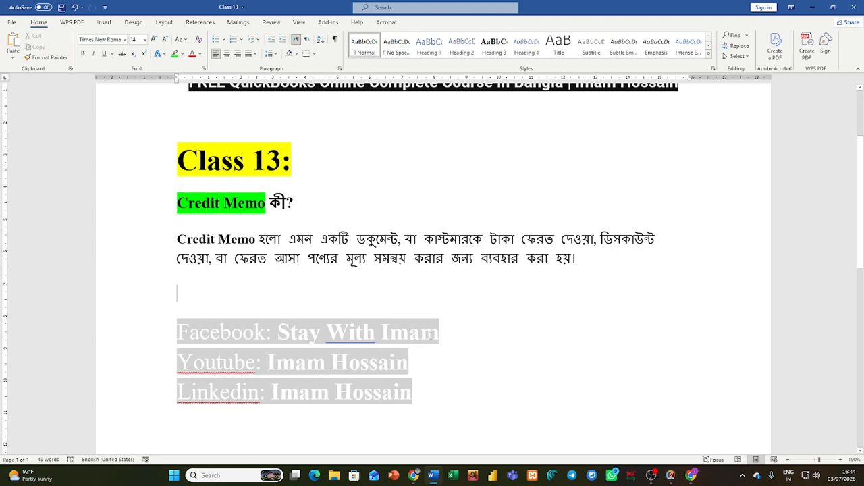
# Switch to QuickBooks Online in the browser and duplicate the homepage tab
pyautogui.click(690, 476)
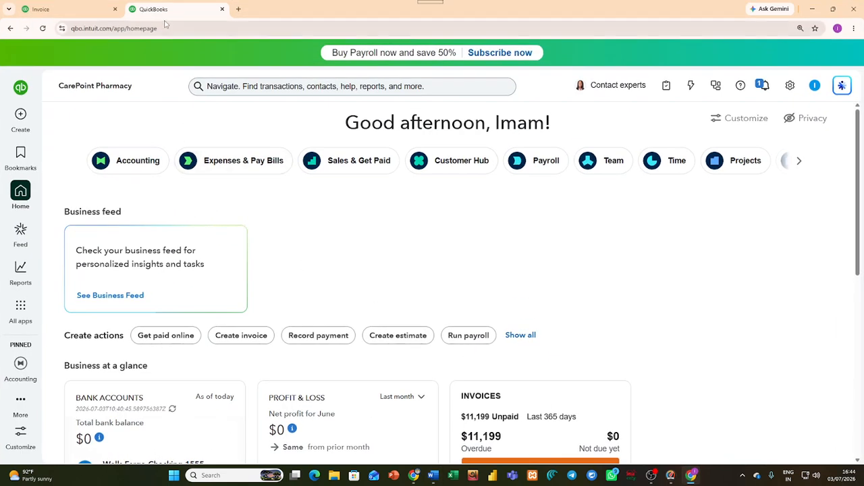
pyautogui.click(67, 9)
pyautogui.click(154, 8)
pyautogui.rightClick(160, 11)
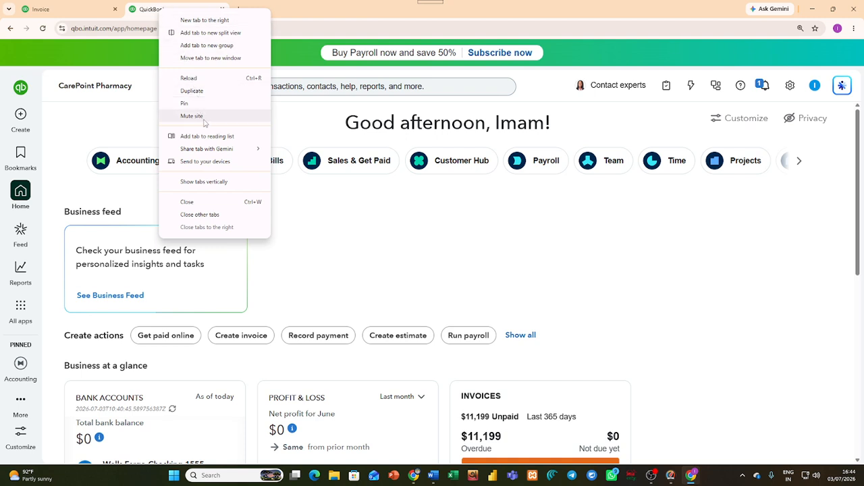
pyautogui.click(192, 90)
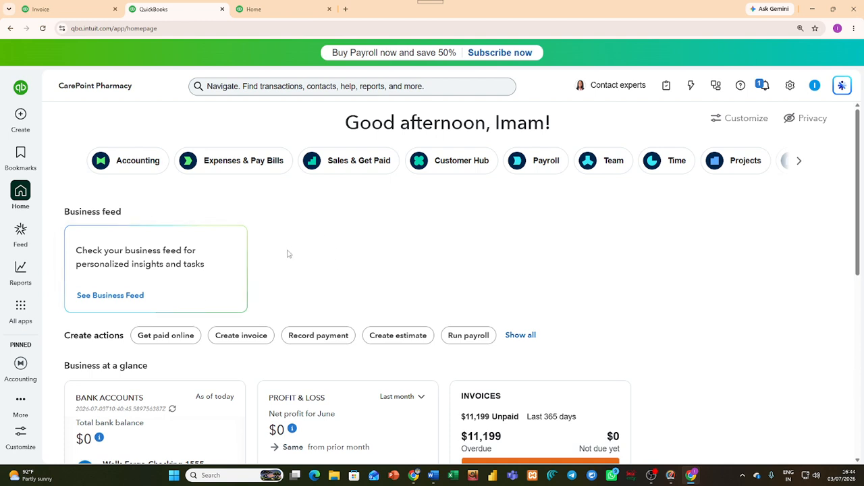
# Start a new customer credit memo and open its list of customers
pyautogui.click(21, 116)
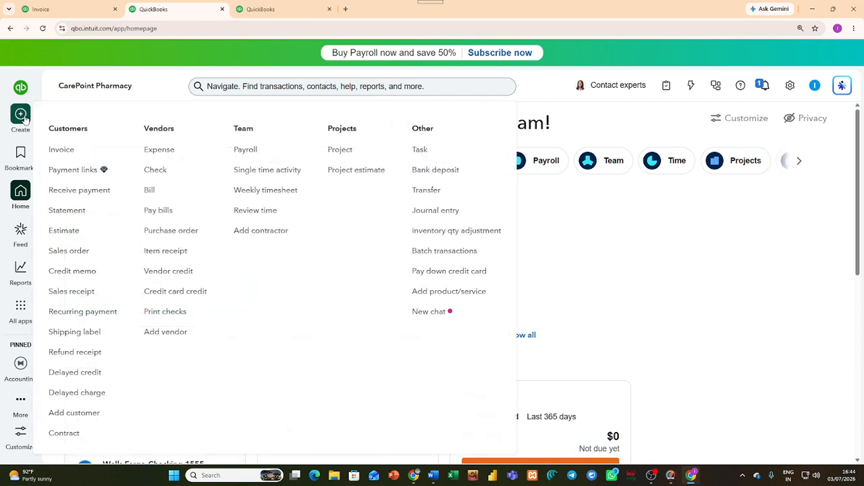
pyautogui.moveTo(51, 128); pyautogui.dragTo(100, 135)
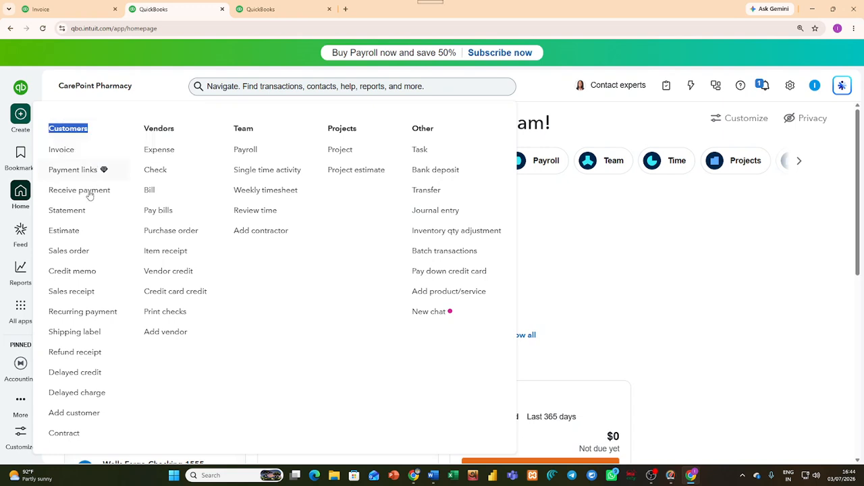
pyautogui.click(77, 272)
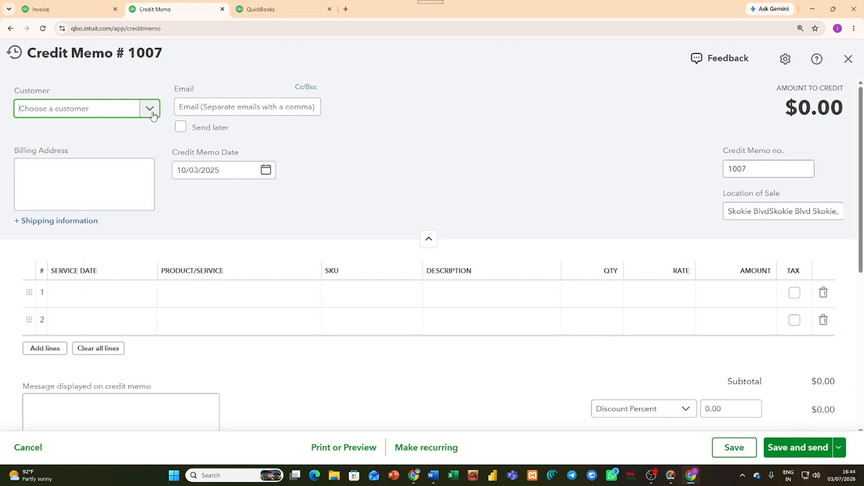
pyautogui.click(150, 109)
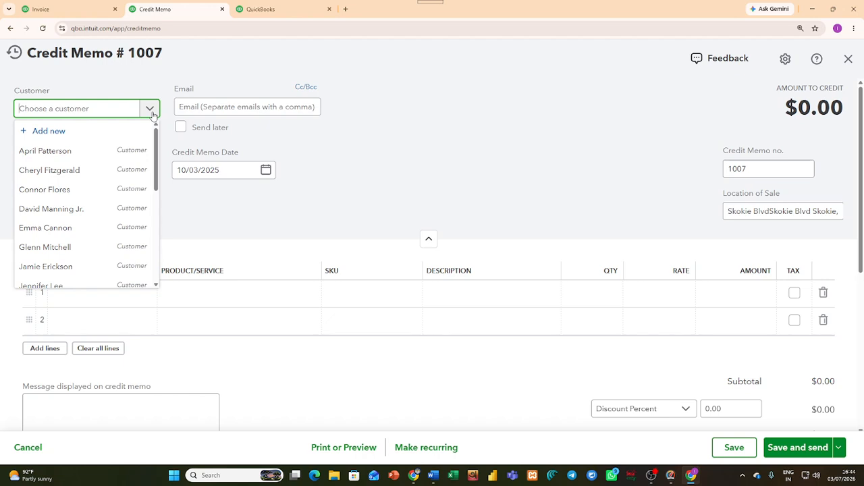
# Check the customer and line items on the open invoice, and choose the same customer on the credit memo
pyautogui.click(40, 9)
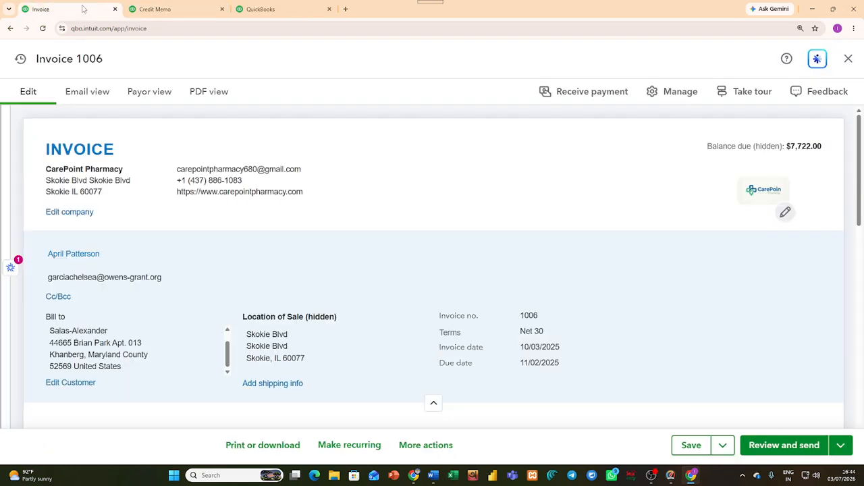
pyautogui.scroll(-2, 303, 232)
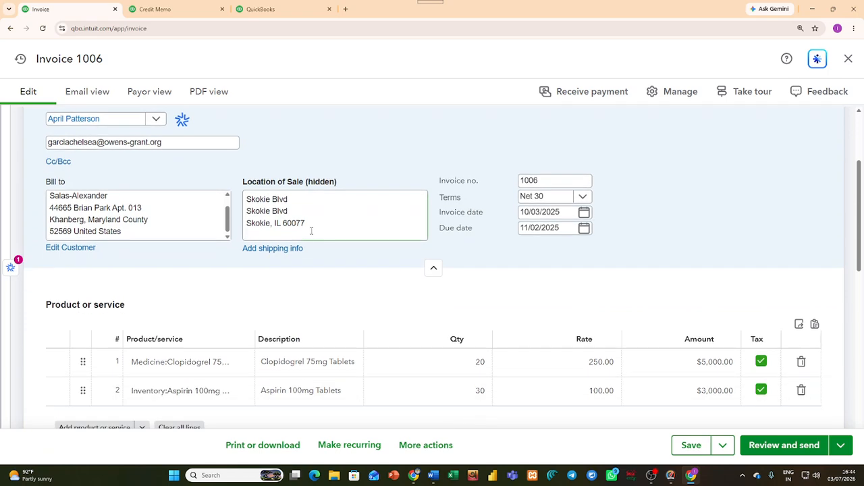
pyautogui.scroll(2, 311, 231)
pyautogui.scroll(-1, 282, 257)
pyautogui.scroll(-2, 283, 259)
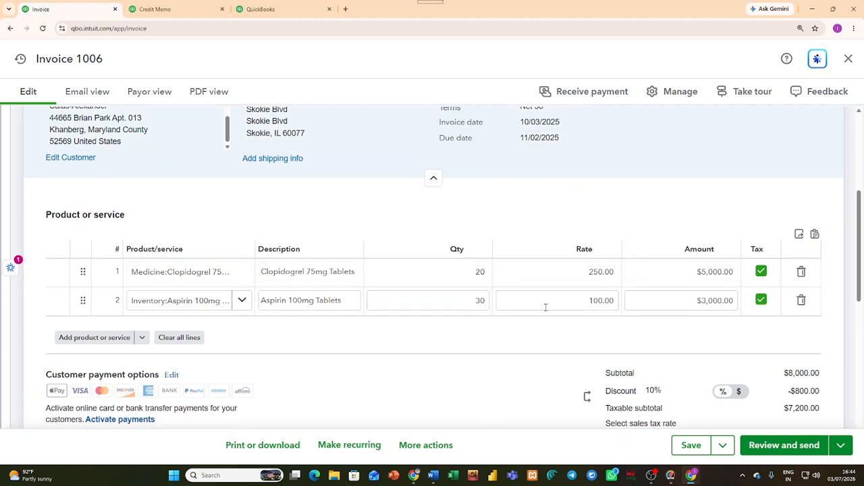
pyautogui.click(426, 307)
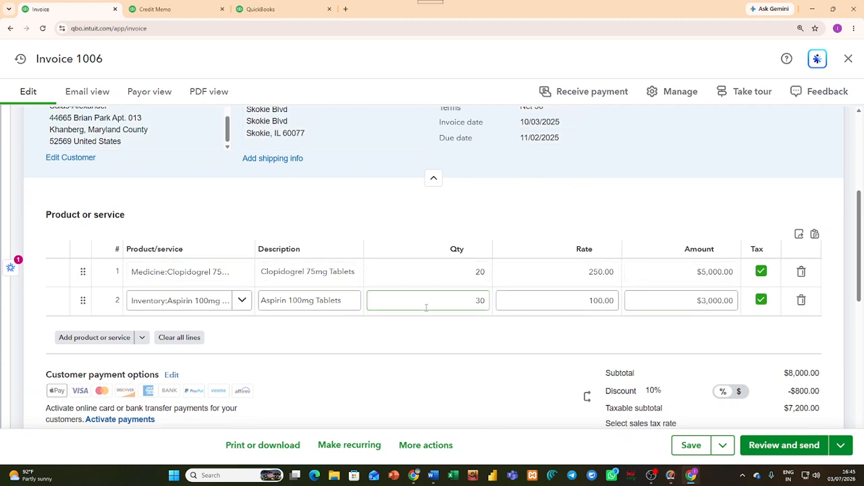
pyautogui.scroll(3, 373, 319)
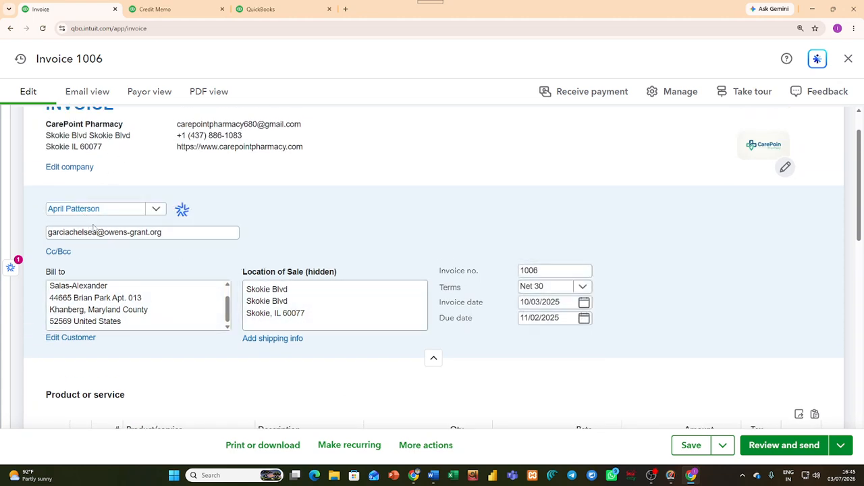
pyautogui.click(155, 9)
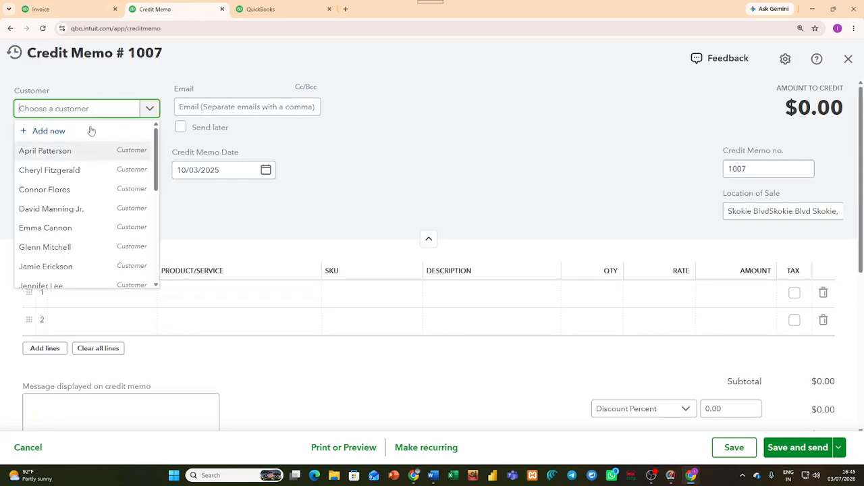
pyautogui.click(85, 150)
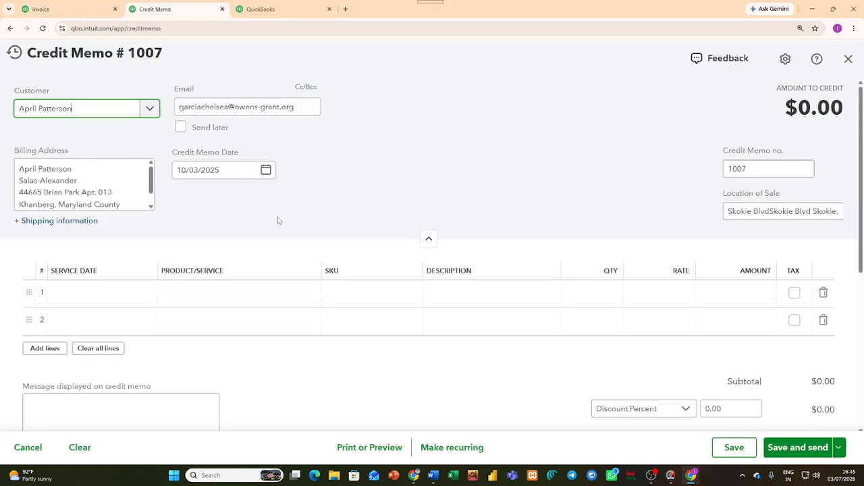
# Check the invoice's aspirin line and add Aspirin 100mg Tablets to the credit memo's first line with a quantity of 5
pyautogui.scroll(-1, 290, 224)
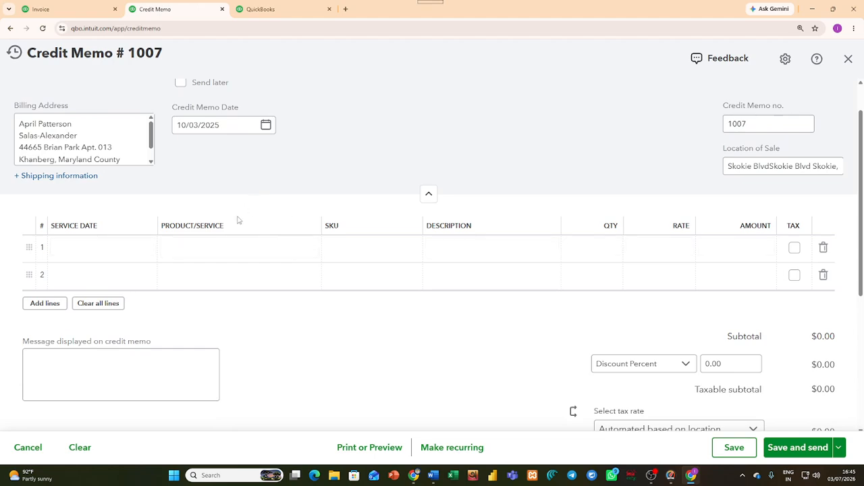
pyautogui.click(98, 6)
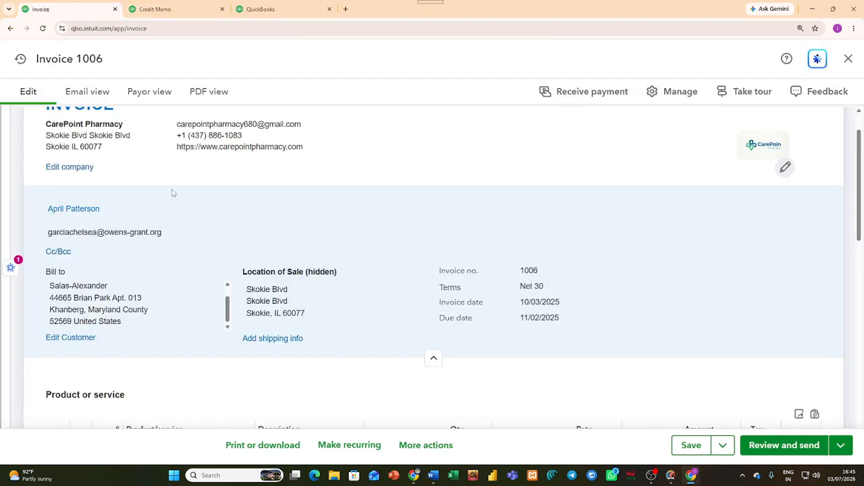
pyautogui.scroll(-3, 238, 364)
pyautogui.scroll(-1, 238, 364)
pyautogui.click(203, 303)
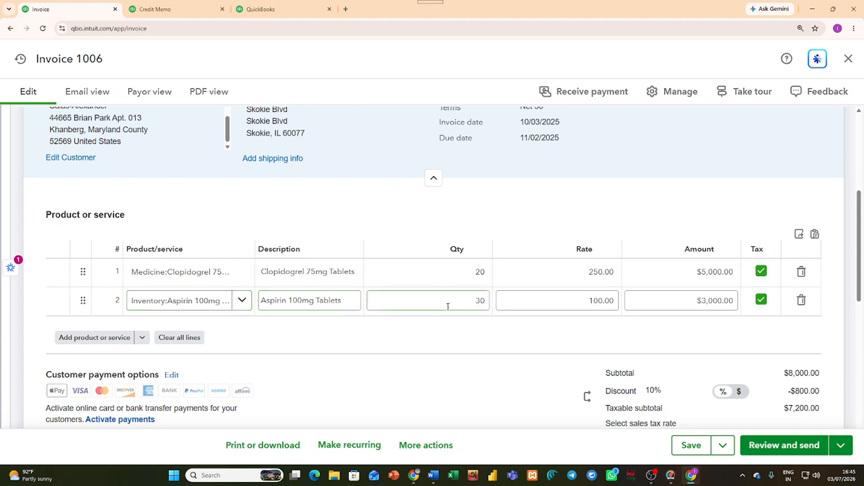
pyautogui.click(155, 9)
pyautogui.click(131, 251)
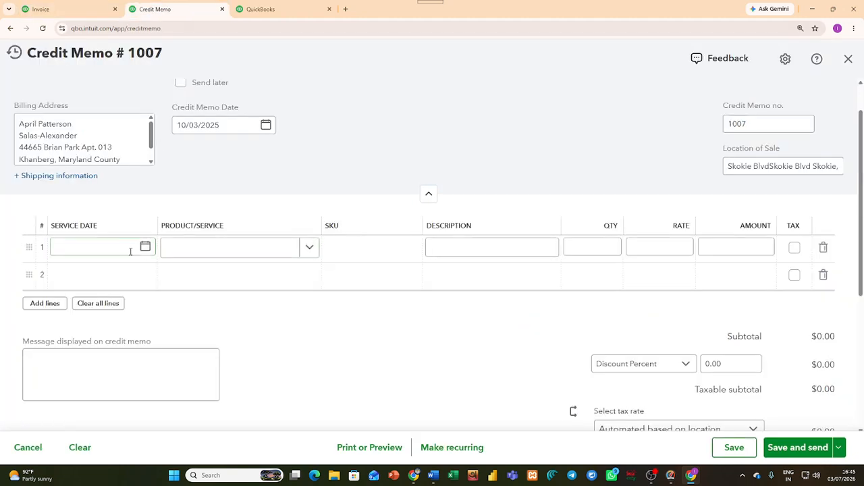
pyautogui.click(212, 255)
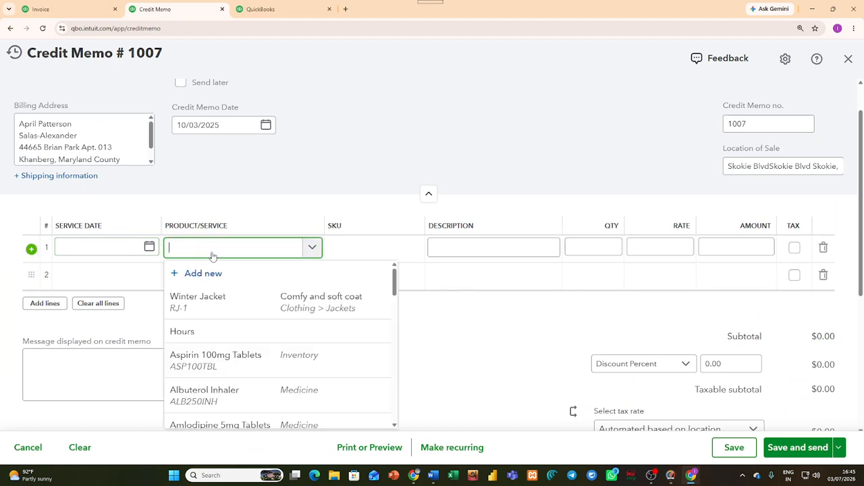
pyautogui.click(213, 360)
pyautogui.click(614, 246)
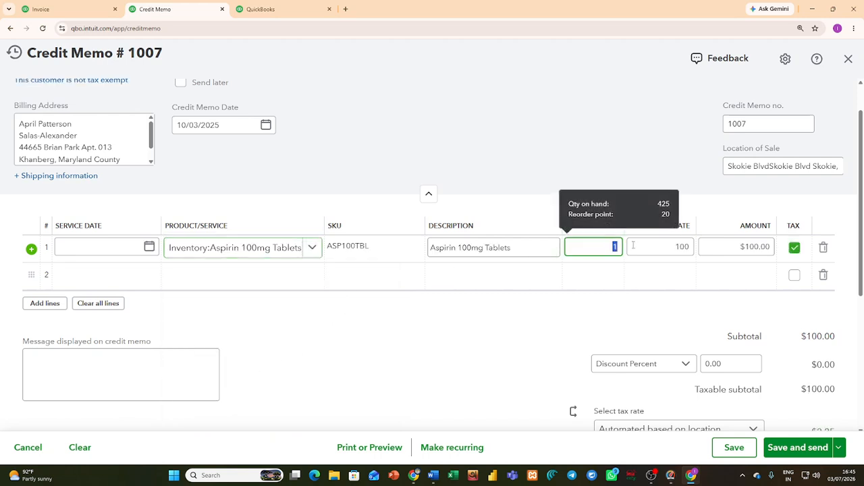
pyautogui.write('5')
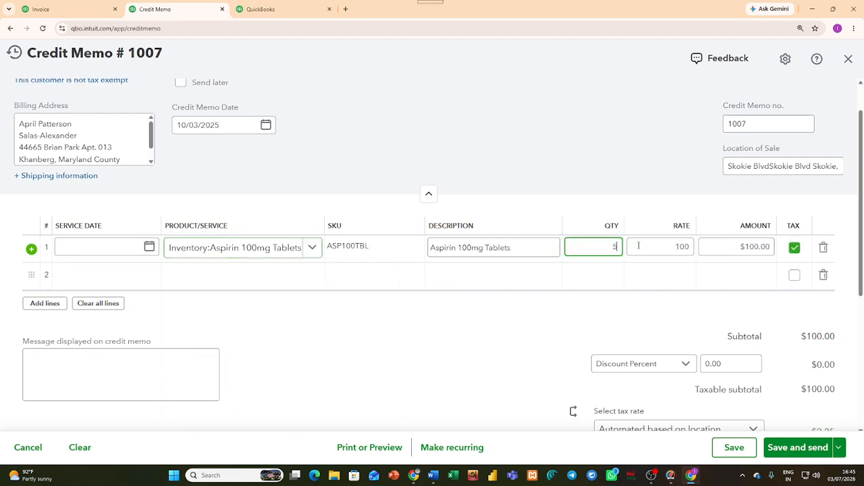
pyautogui.click(567, 305)
# Check the discount on the invoice and apply a matching Discount Percent of 10% to the credit memo
pyautogui.click(41, 9)
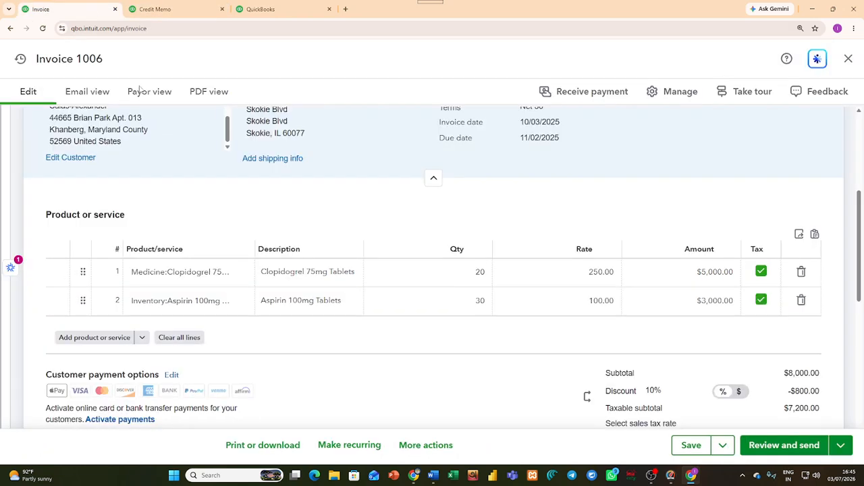
pyautogui.scroll(-1, 709, 376)
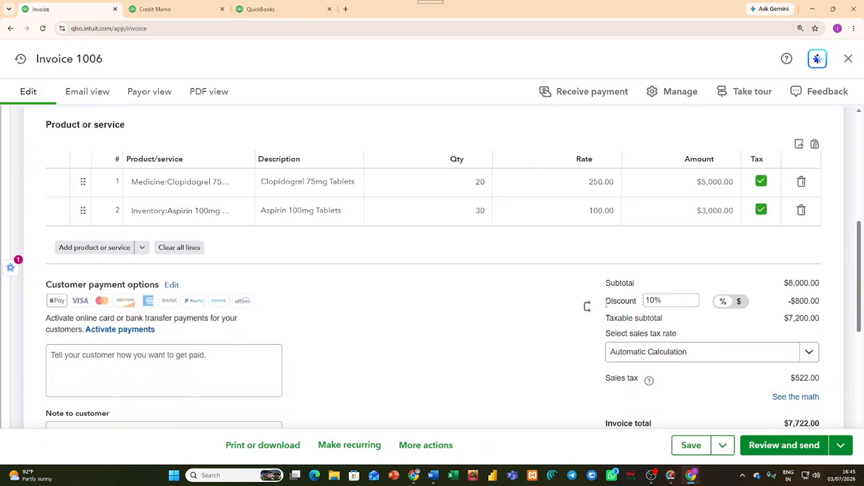
pyautogui.moveTo(607, 301); pyautogui.dragTo(643, 306)
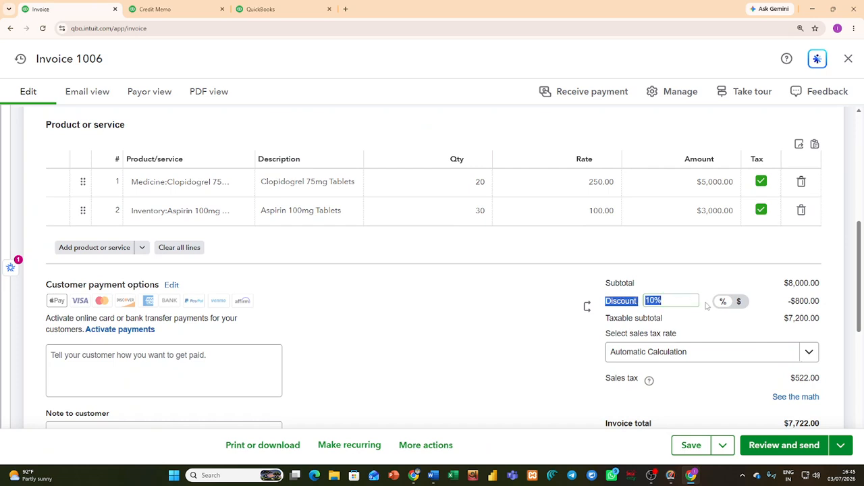
pyautogui.click(669, 301)
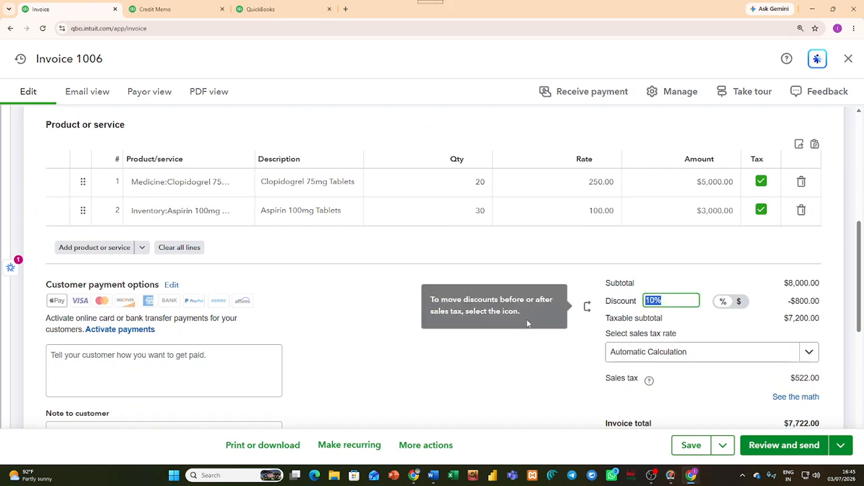
pyautogui.click(524, 324)
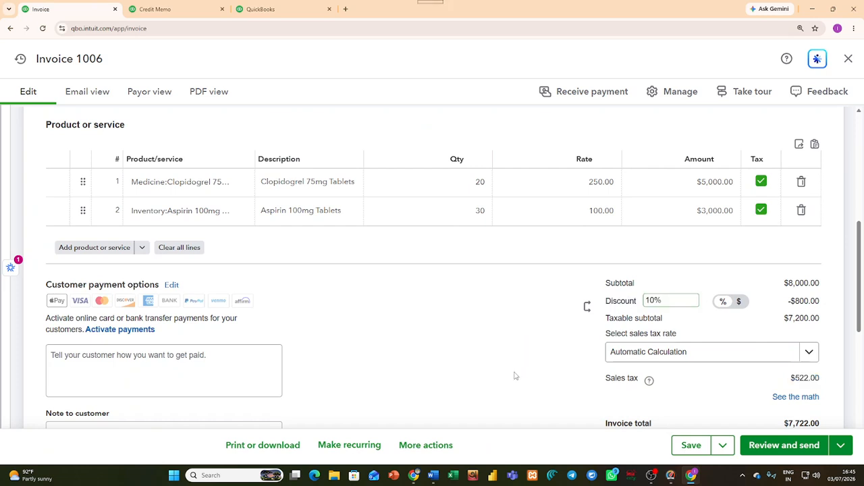
pyautogui.click(164, 10)
pyautogui.scroll(-1, 755, 383)
pyautogui.click(684, 274)
pyautogui.click(646, 304)
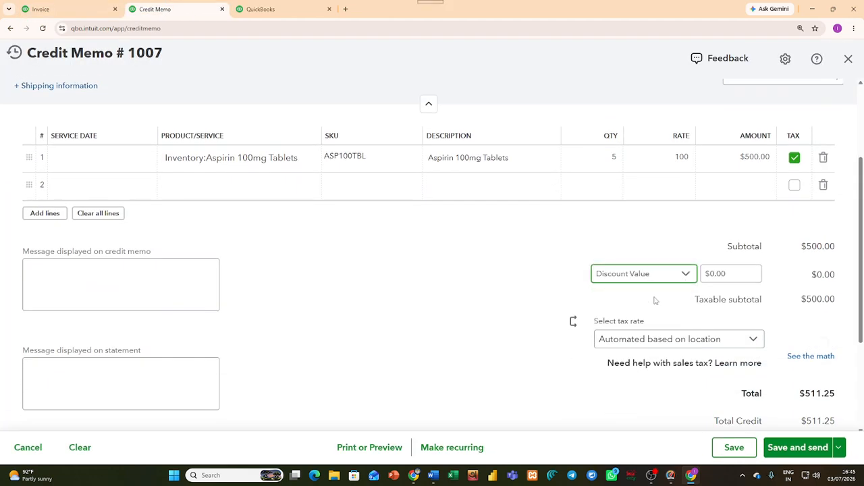
pyautogui.click(686, 274)
pyautogui.click(677, 312)
pyautogui.click(724, 274)
pyautogui.write('10')
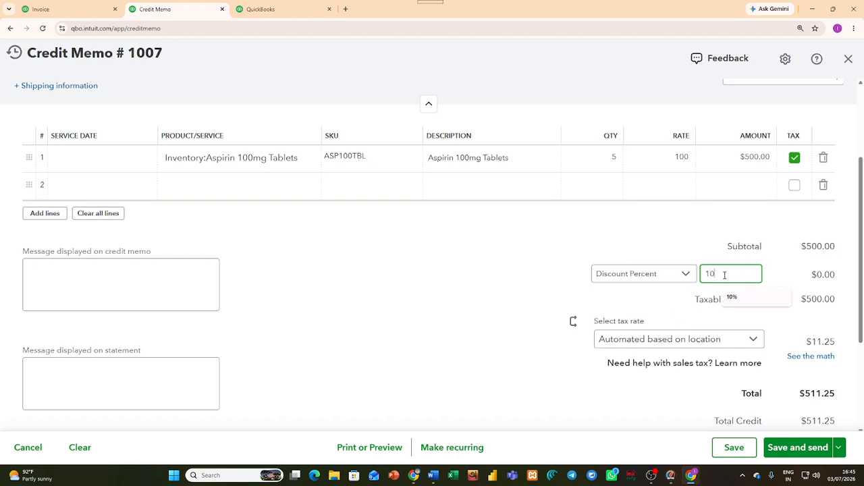
pyautogui.click(480, 330)
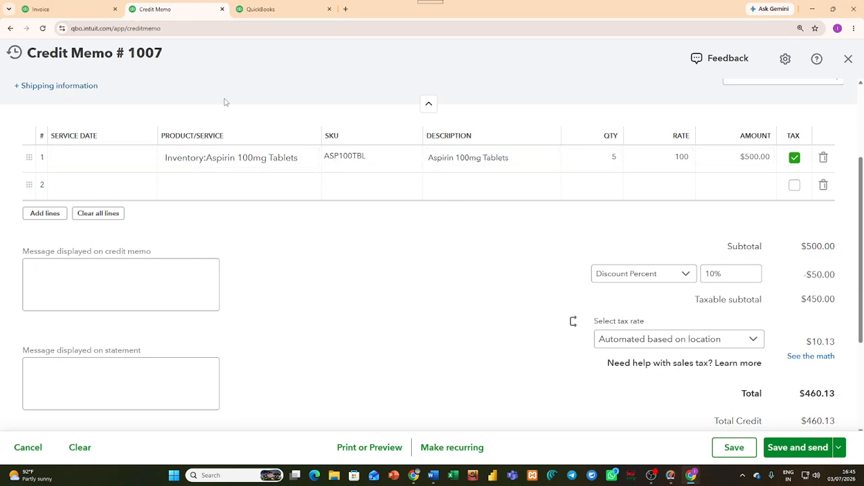
# Compare the sales tax in the invoice's totals with the tax calculated in the credit memo's totals
pyautogui.click(71, 9)
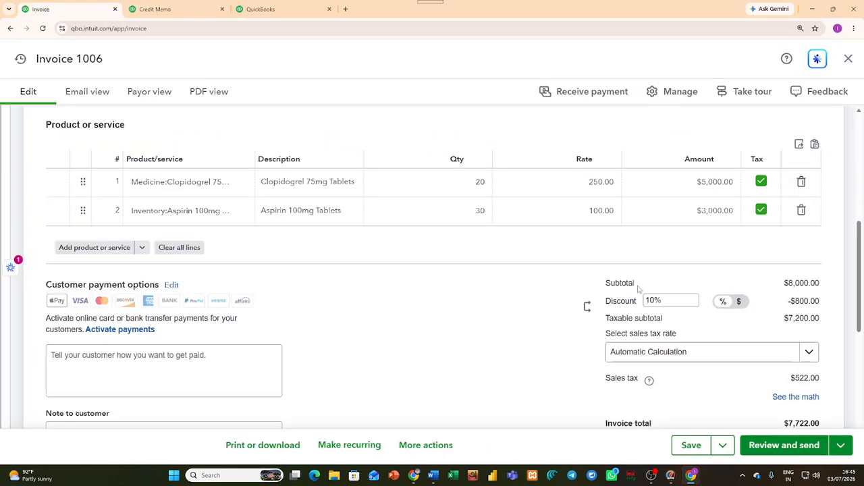
pyautogui.scroll(-2, 637, 289)
pyautogui.moveTo(606, 244); pyautogui.dragTo(821, 247)
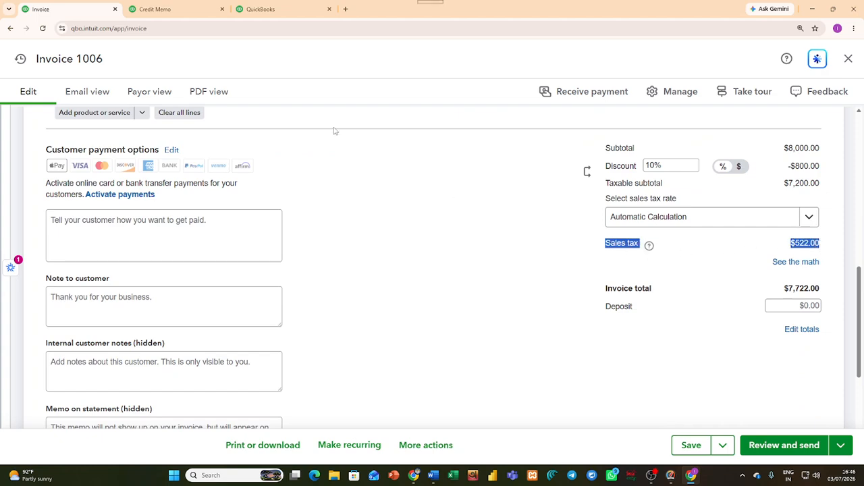
pyautogui.click(173, 9)
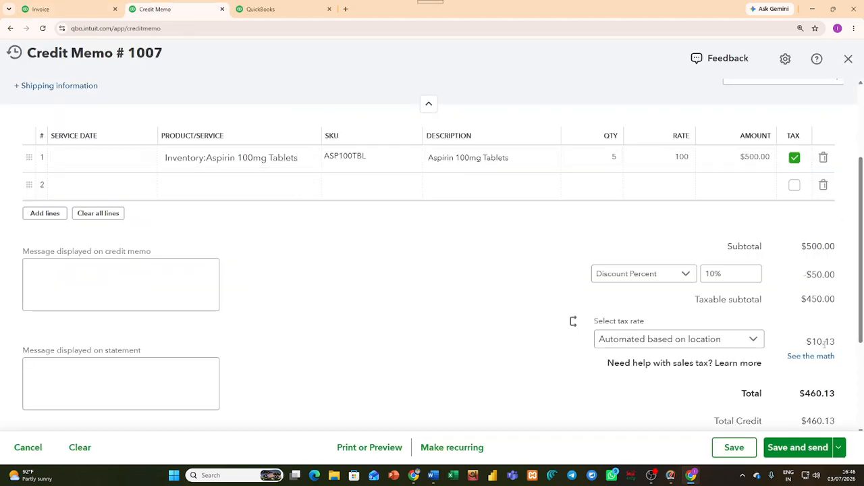
pyautogui.scroll(-3, 803, 328)
pyautogui.scroll(3, 242, 125)
pyautogui.hotkey('ctrl', 'shift', 'Tab')
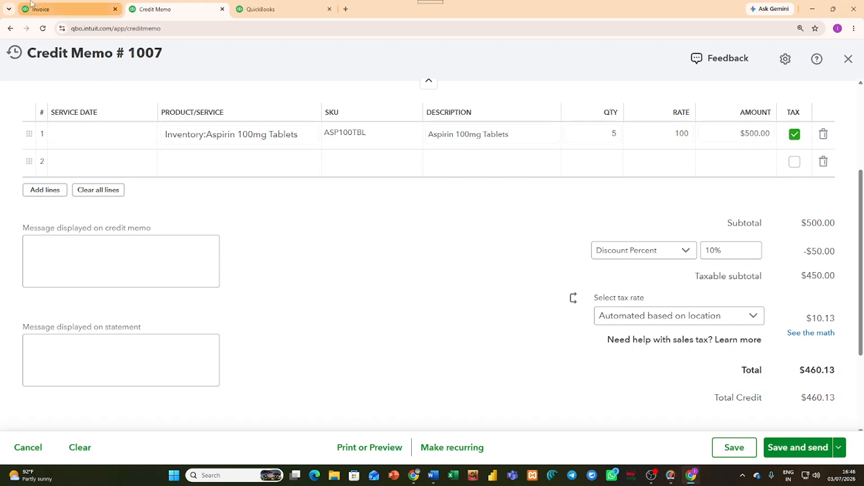
# Review the invoice's customer and date details against the credit memo's header, aspirin line and totals
pyautogui.scroll(1, 341, 270)
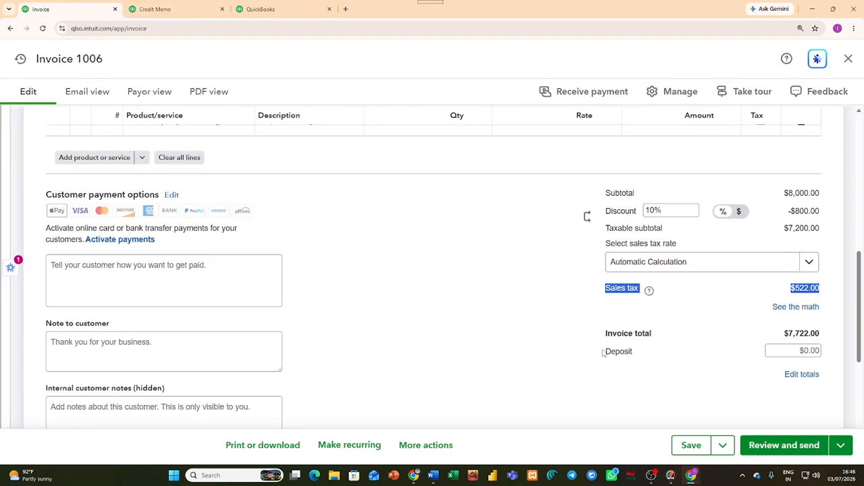
pyautogui.scroll(4, 587, 351)
pyautogui.scroll(3, 579, 351)
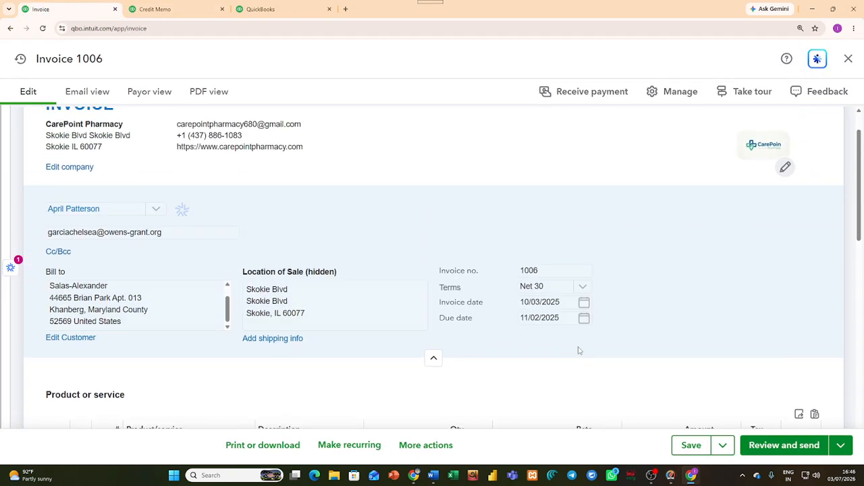
pyautogui.click(192, 8)
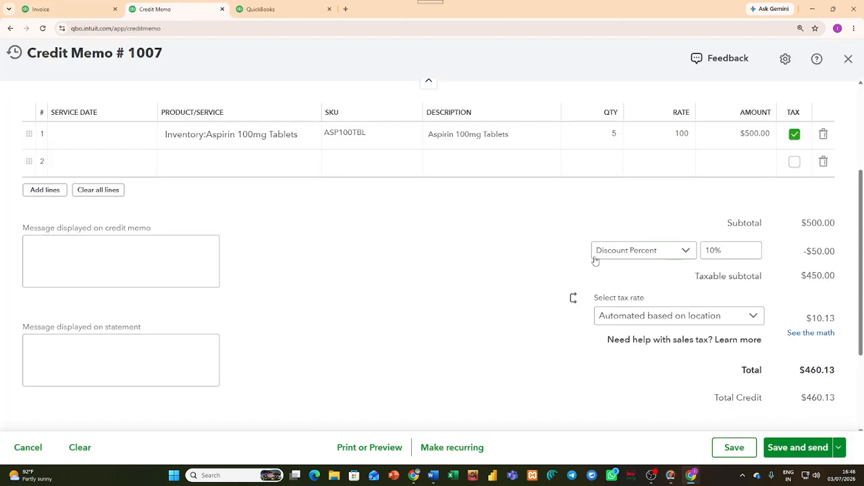
pyautogui.scroll(5, 594, 261)
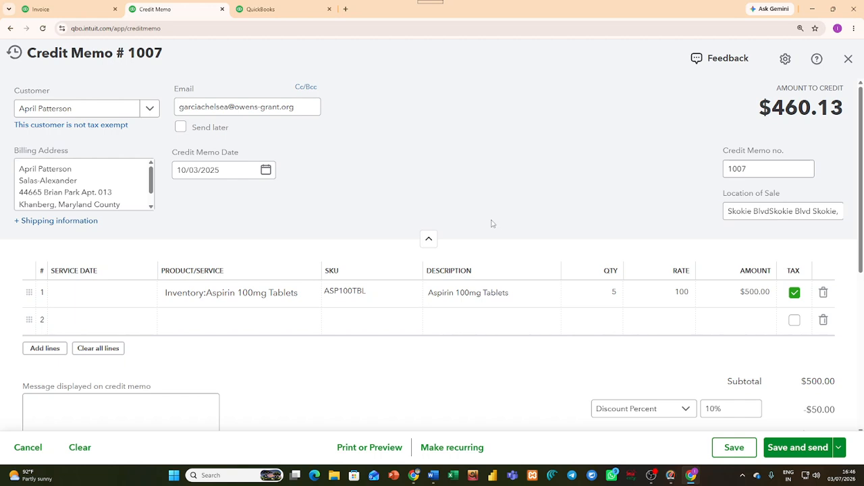
pyautogui.scroll(-2, 508, 216)
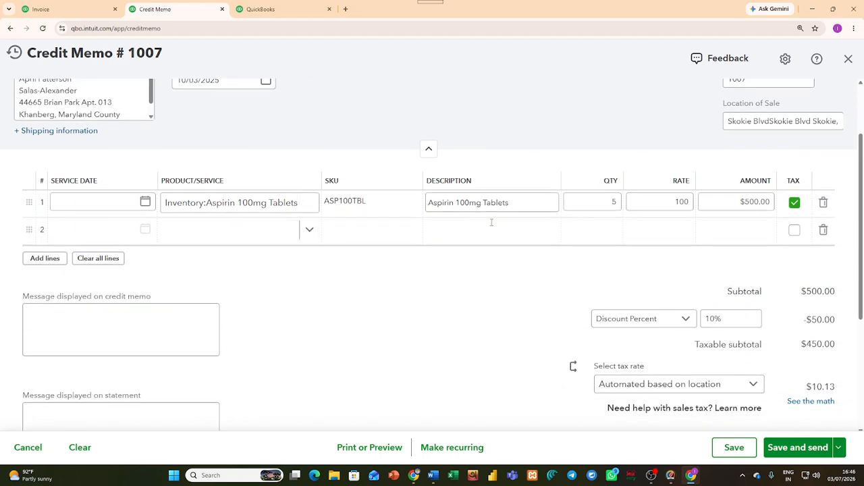
pyautogui.scroll(2, 473, 231)
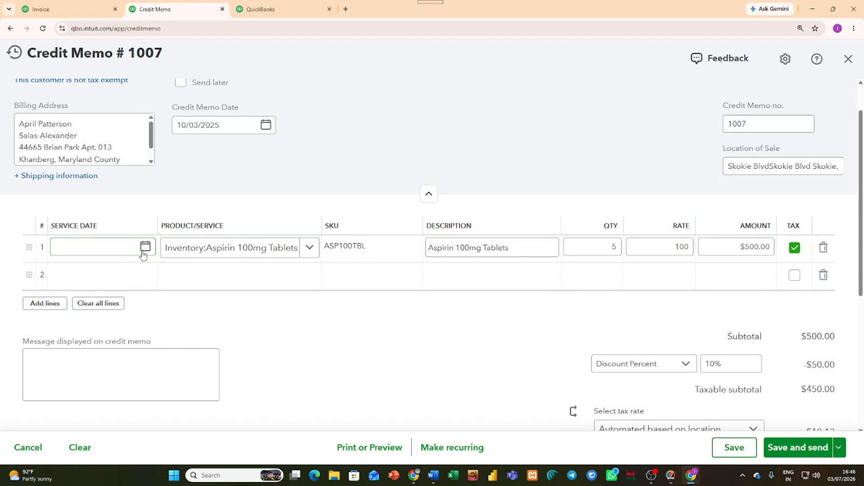
# Check the invoice date and line items on the invoice, and return to the credit memo
pyautogui.click(84, 7)
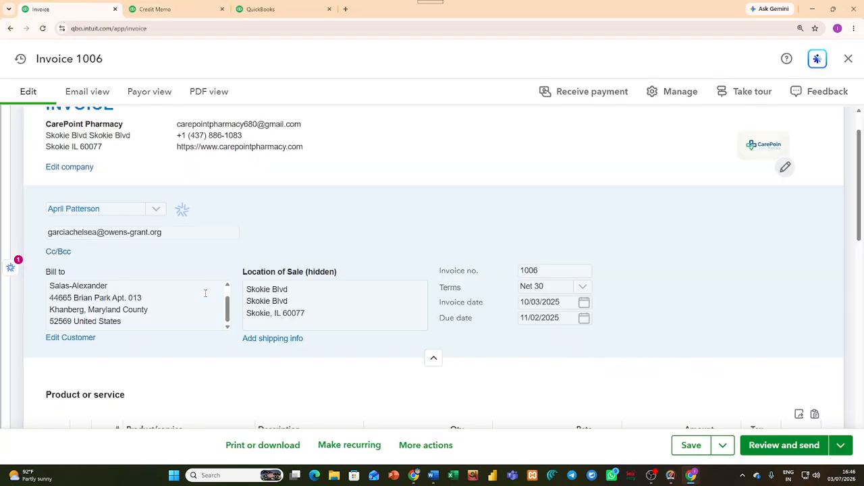
pyautogui.scroll(2, 205, 296)
pyautogui.scroll(-3, 290, 257)
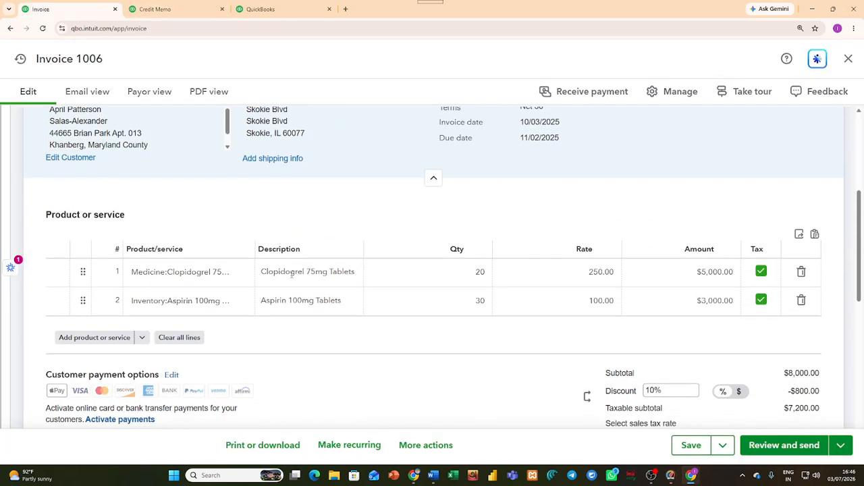
pyautogui.scroll(3, 242, 295)
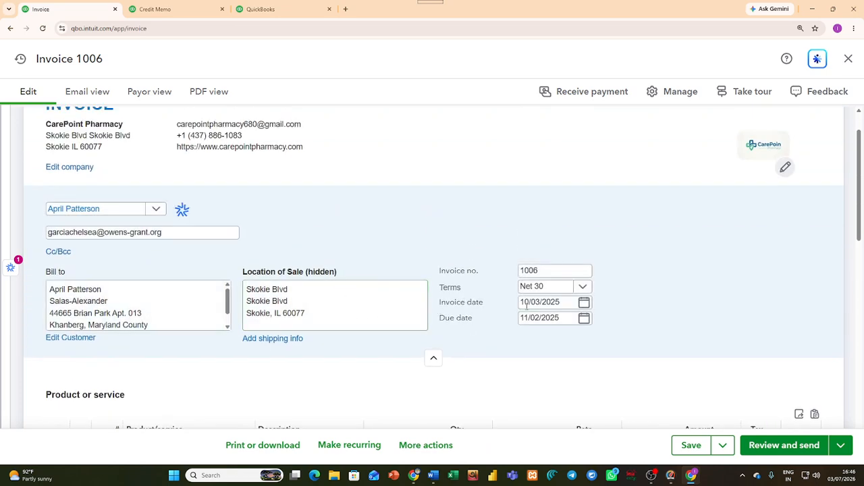
pyautogui.hotkey('ctrl', 'Tab')
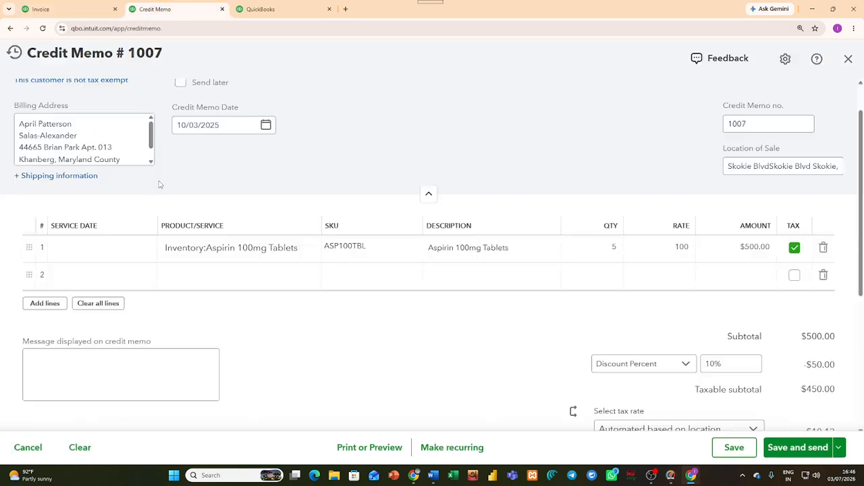
# Set the service date of the credit memo's aspirin line to 07/10/2025
pyautogui.click(149, 248)
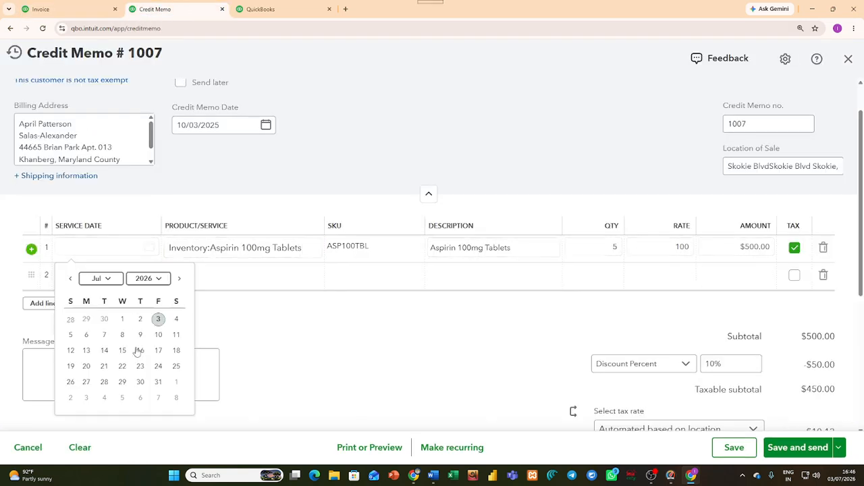
pyautogui.click(157, 279)
pyautogui.click(154, 312)
pyautogui.click(100, 278)
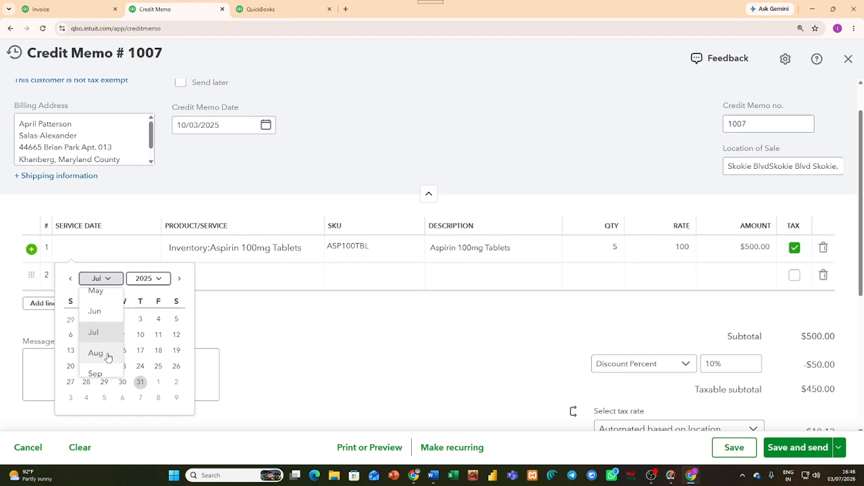
pyautogui.scroll(2, 108, 357)
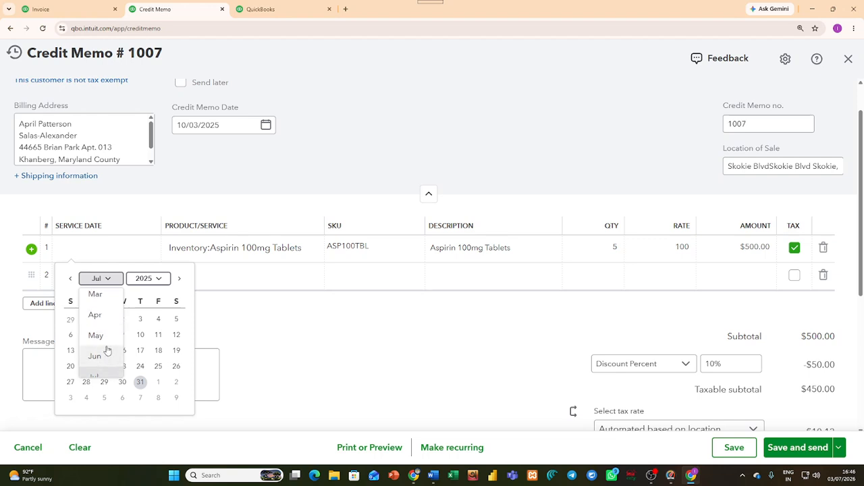
pyautogui.click(140, 334)
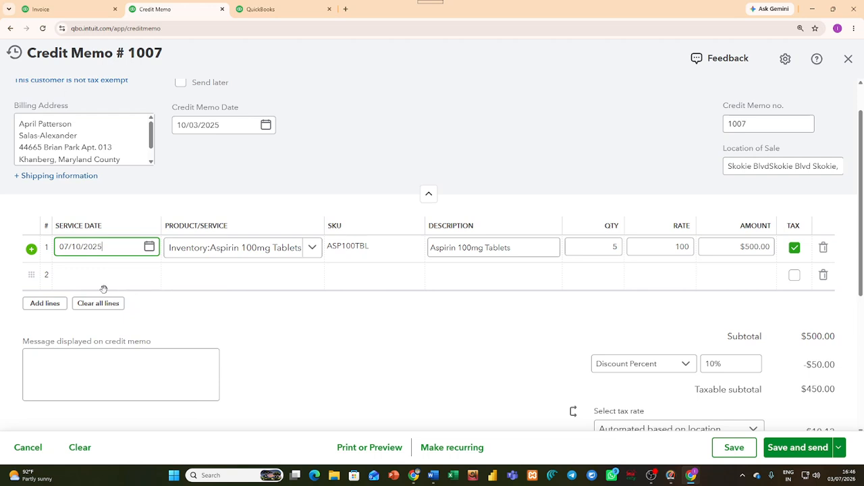
# Recheck the invoice date and change the aspirin line's service date to 07/03/2025
pyautogui.tripleClick(69, 247)
pyautogui.click(81, 247)
pyautogui.click(60, 9)
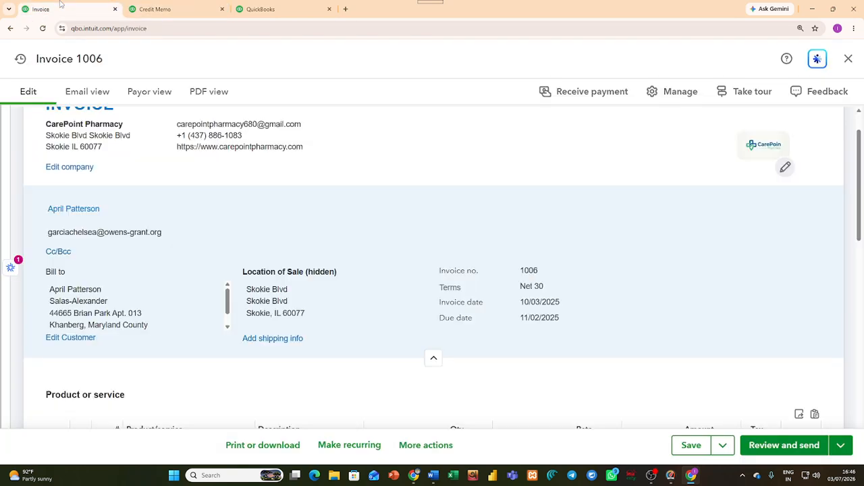
pyautogui.click(133, 9)
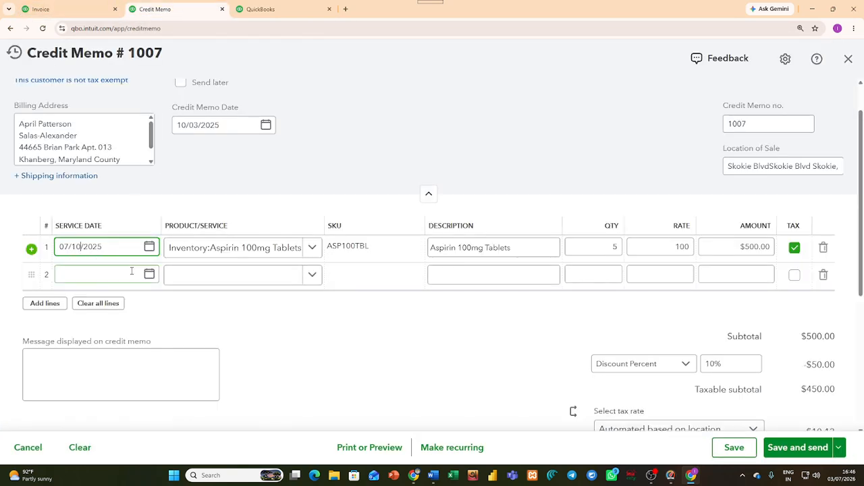
pyautogui.press('BackSpace')
pyautogui.press('BackSpace')
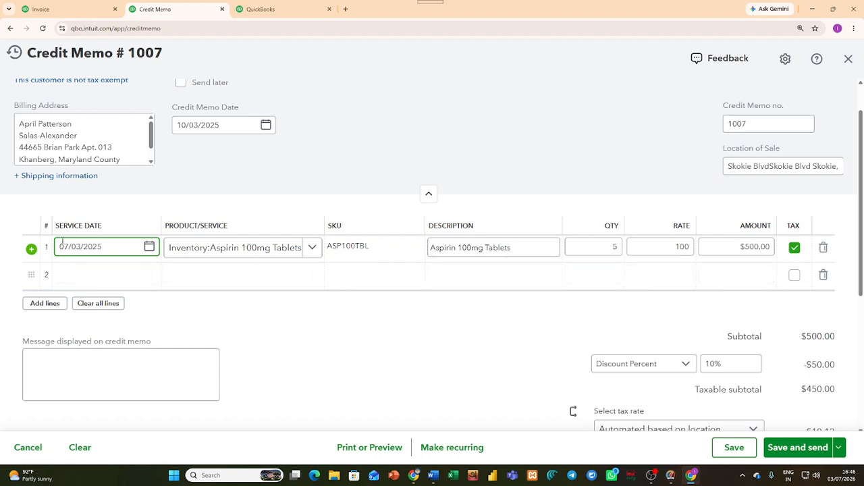
# Set the service date of the credit memo's aspirin line to 10/03/2025, matching the invoice date
pyautogui.tripleClick(68, 247)
pyautogui.click(76, 267)
pyautogui.moveTo(61, 247); pyautogui.dragTo(96, 249)
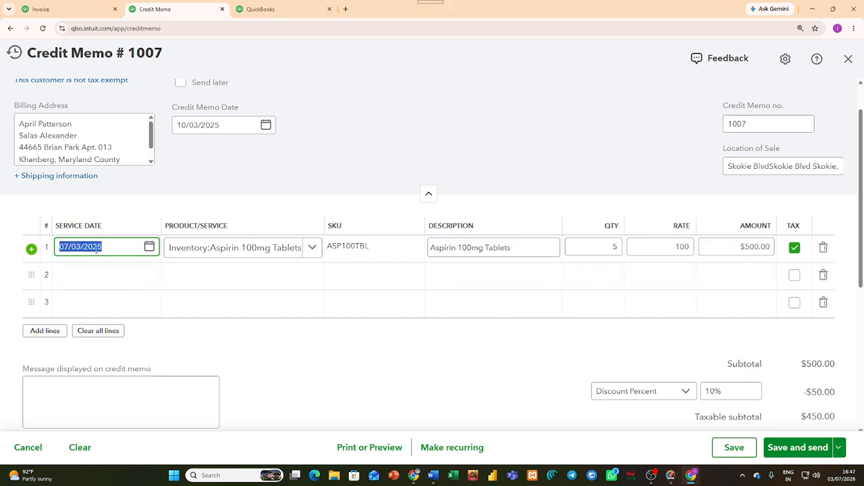
pyautogui.click(148, 246)
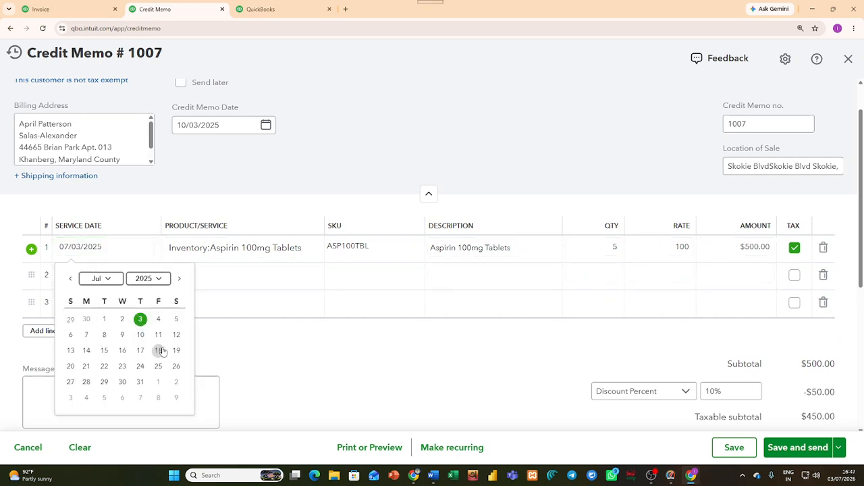
pyautogui.click(115, 283)
pyautogui.scroll(-3, 110, 348)
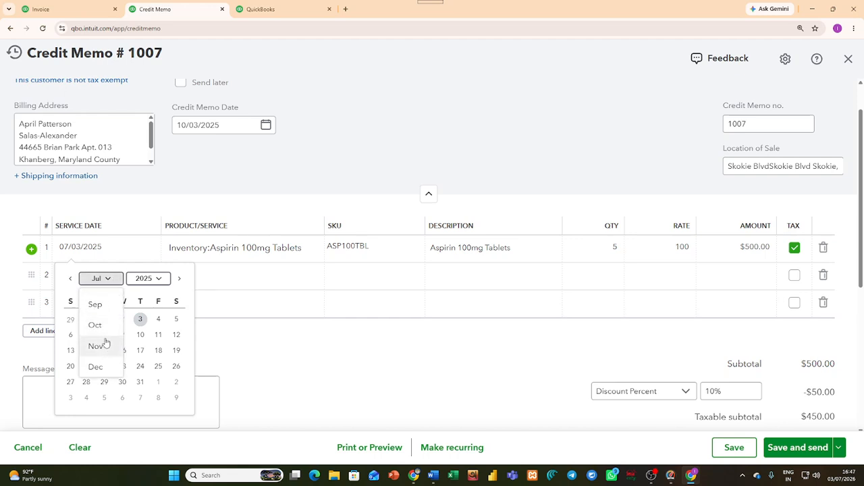
pyautogui.click(98, 327)
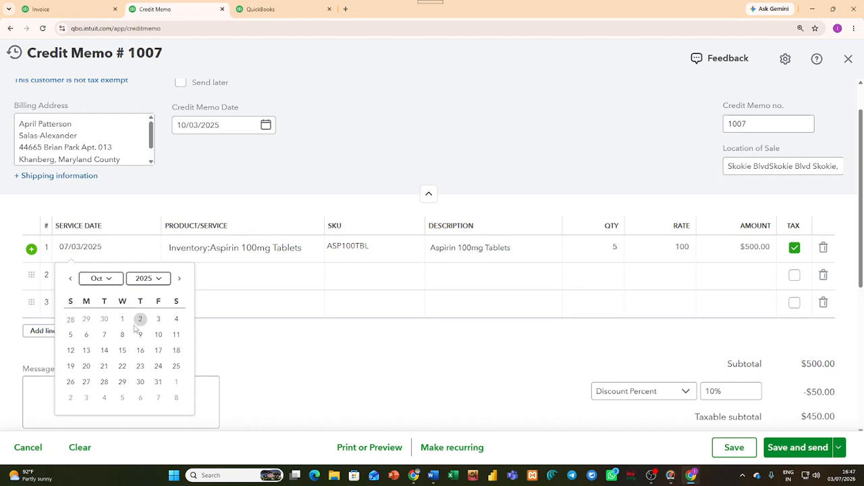
pyautogui.click(158, 334)
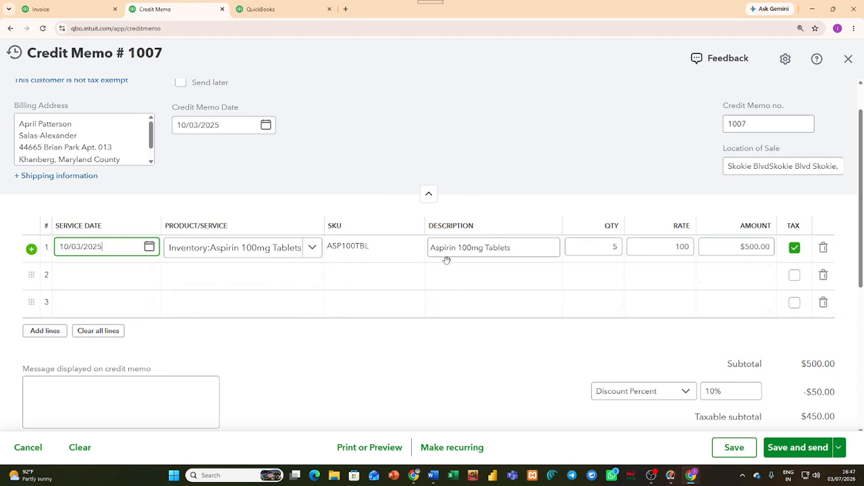
# Compare the credit memo's dates, aspirin line and discount with the original invoice
pyautogui.scroll(2, 447, 260)
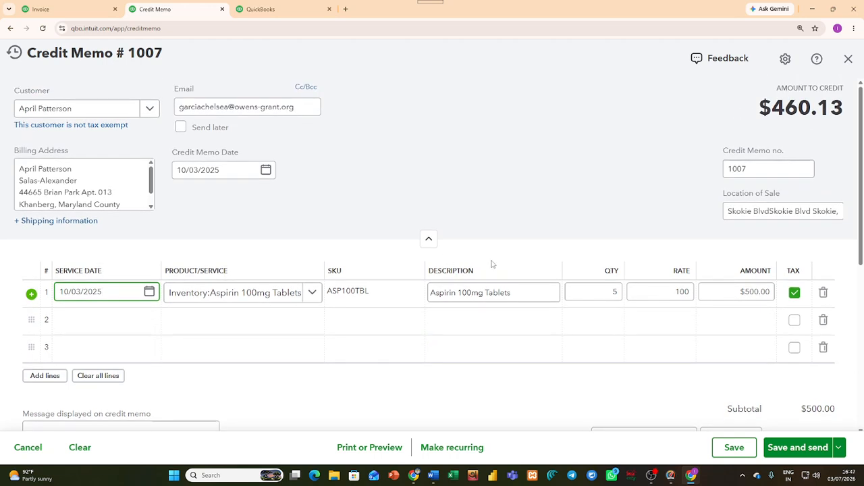
pyautogui.click(59, 8)
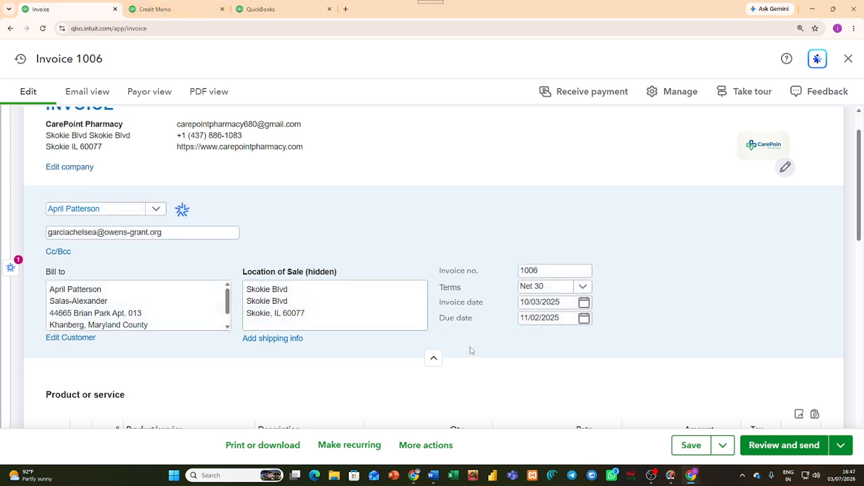
pyautogui.scroll(-2, 469, 345)
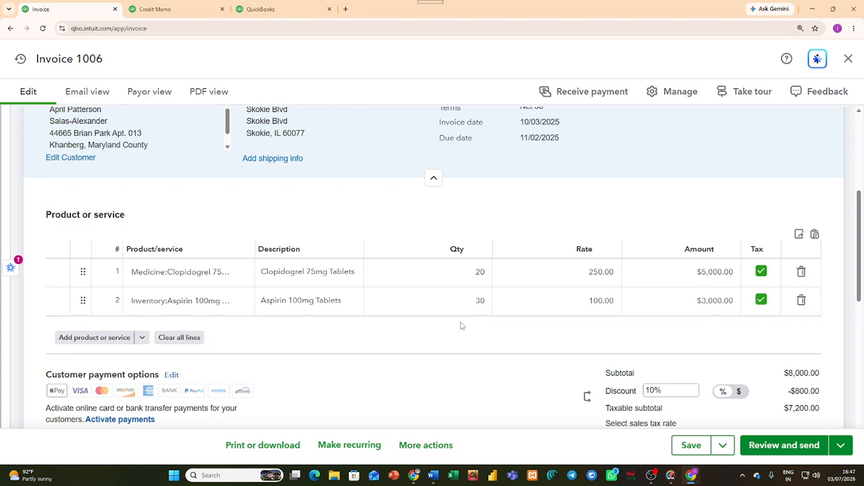
pyautogui.click(160, 8)
pyautogui.scroll(-2, 700, 347)
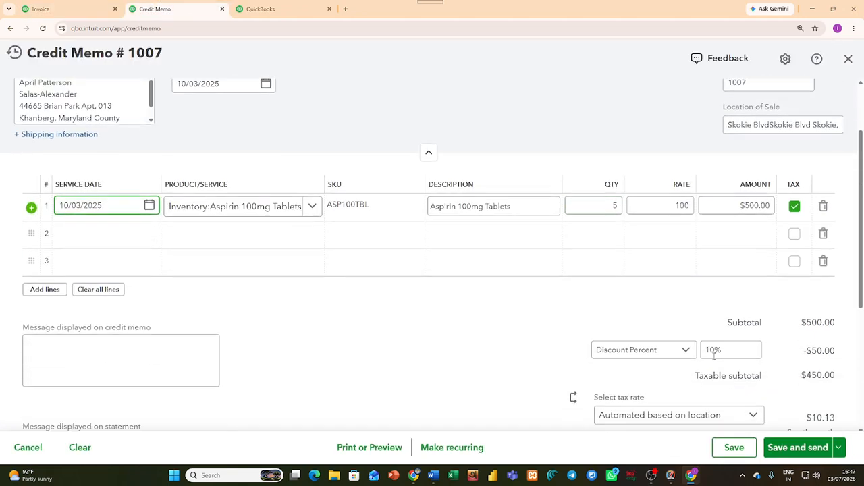
# Save the credit memo
pyautogui.click(838, 447)
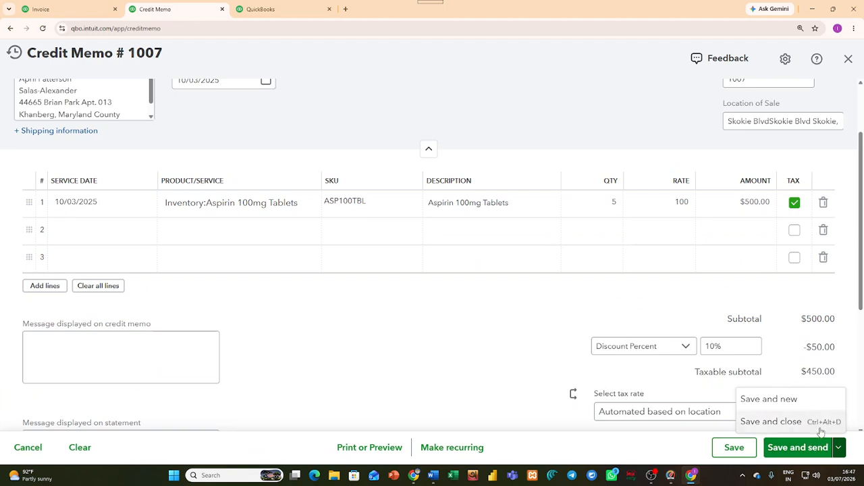
pyautogui.click(730, 447)
pyautogui.click(499, 267)
# Open the sales transactions list in the Sales & Get Paid section
pyautogui.click(270, 9)
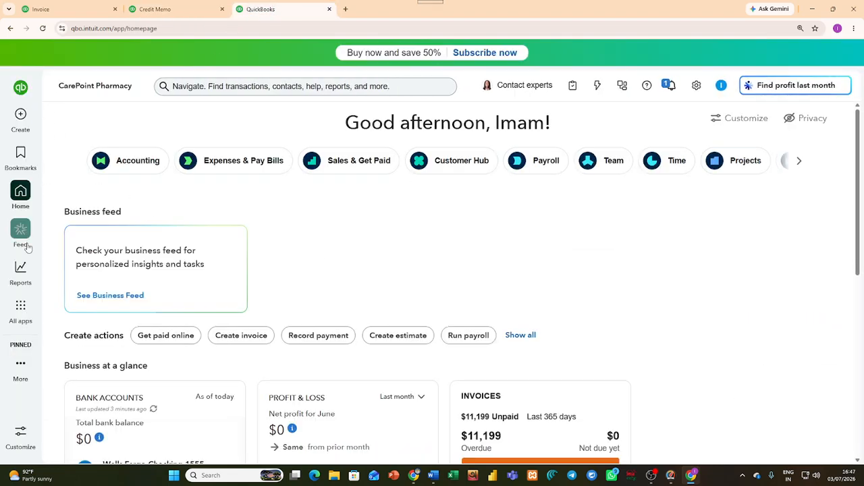
pyautogui.click(21, 304)
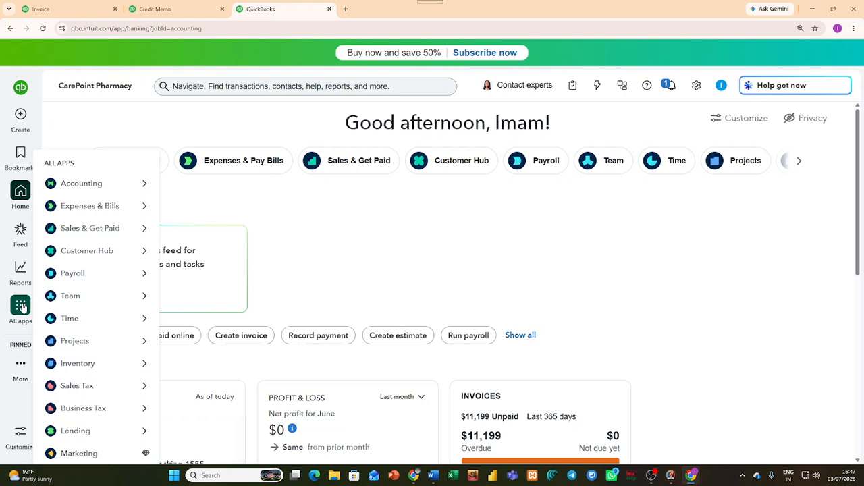
pyautogui.moveTo(125, 295)
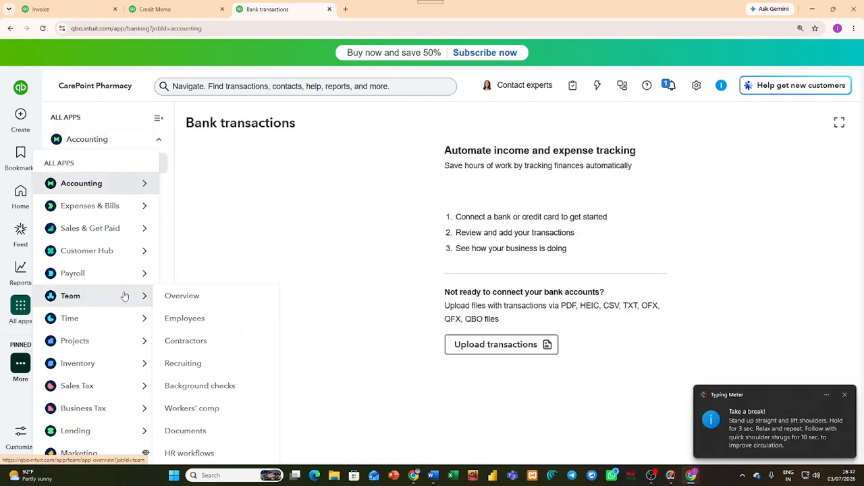
pyautogui.moveTo(129, 213)
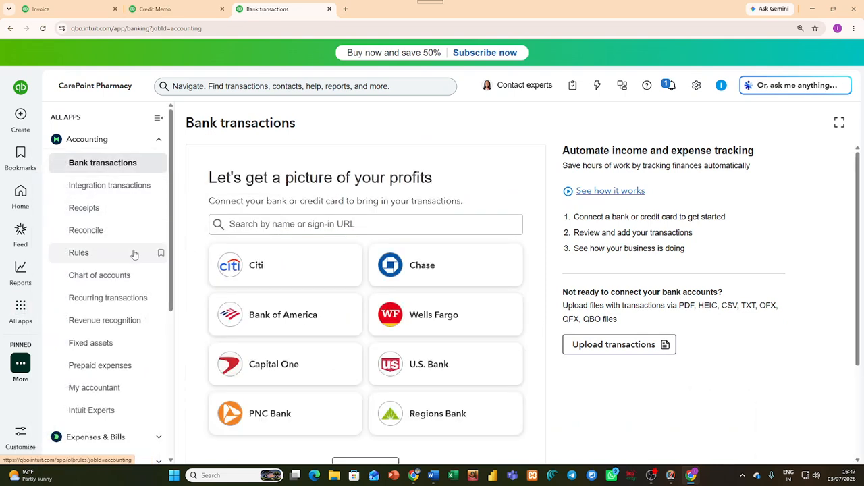
pyautogui.scroll(-3, 135, 257)
pyautogui.click(158, 281)
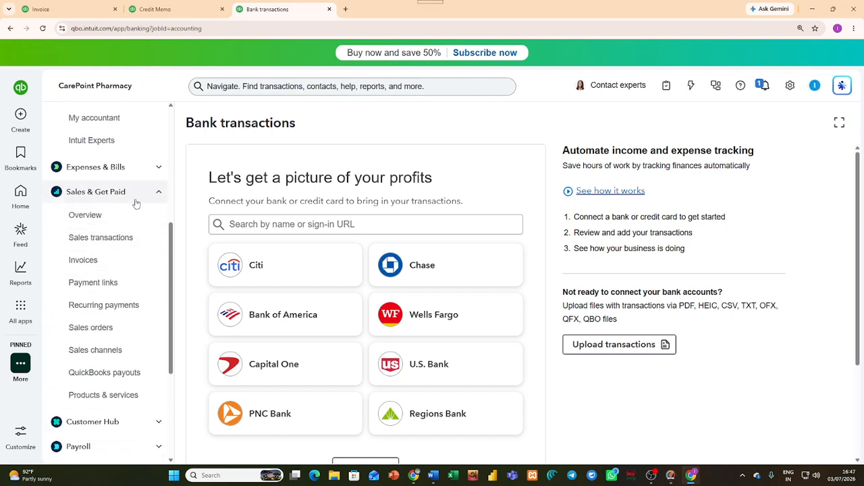
pyautogui.click(129, 237)
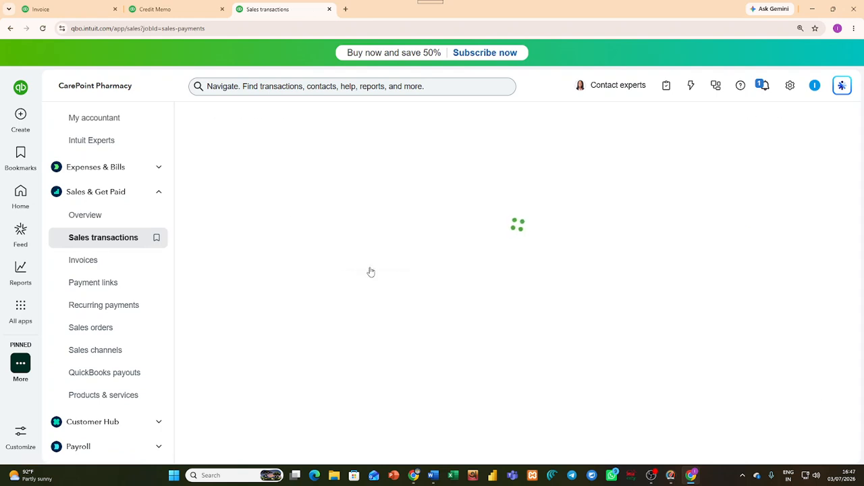
# Set the sales transactions date filter to All and look through the transactions of every type
pyautogui.scroll(-1, 373, 272)
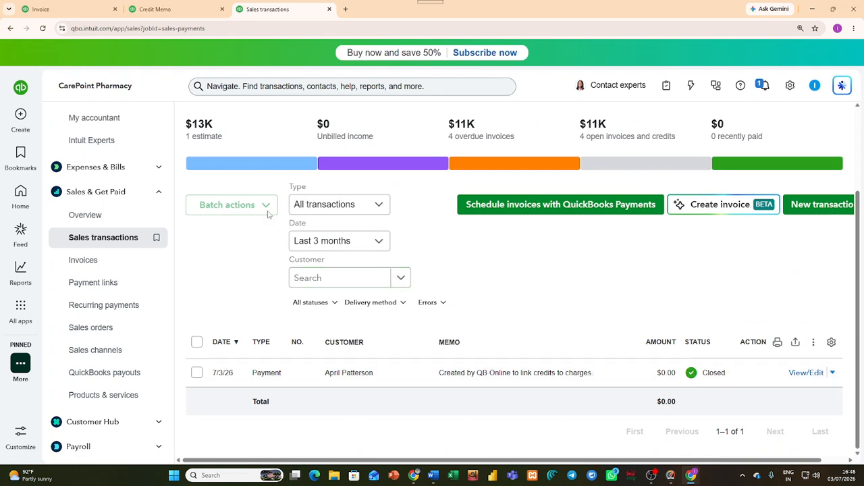
pyautogui.click(378, 207)
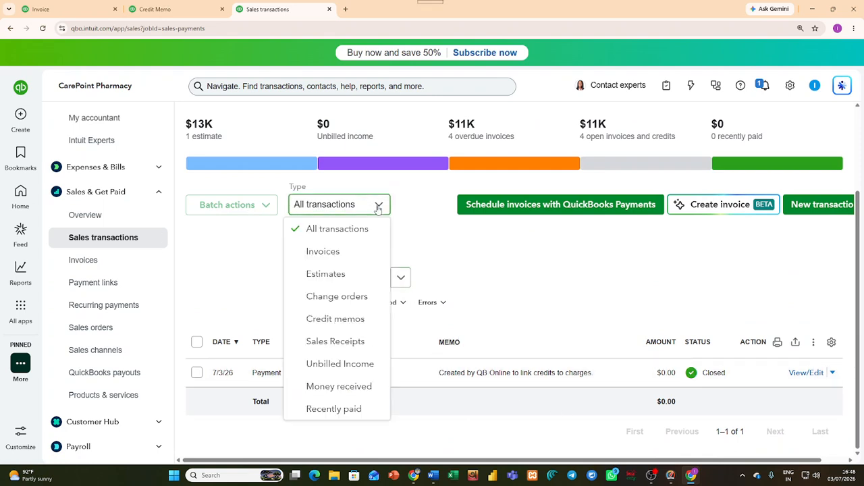
pyautogui.click(372, 223)
pyautogui.click(380, 241)
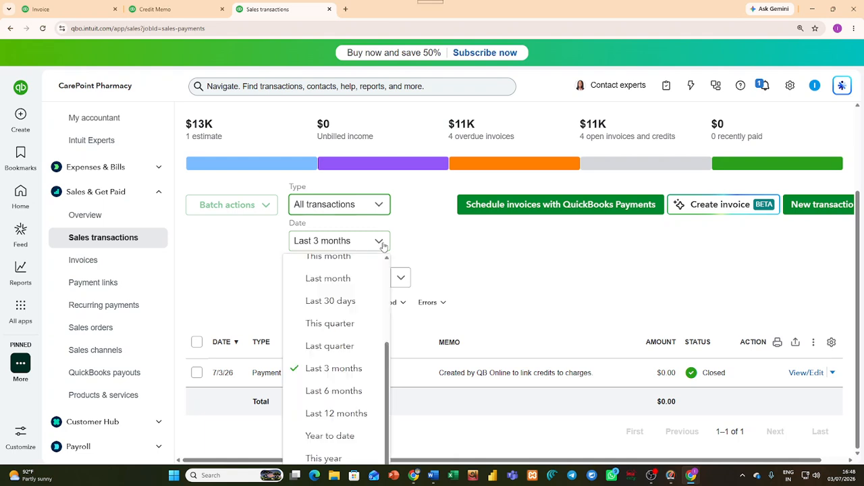
pyautogui.scroll(3, 335, 326)
pyautogui.scroll(-3, 335, 326)
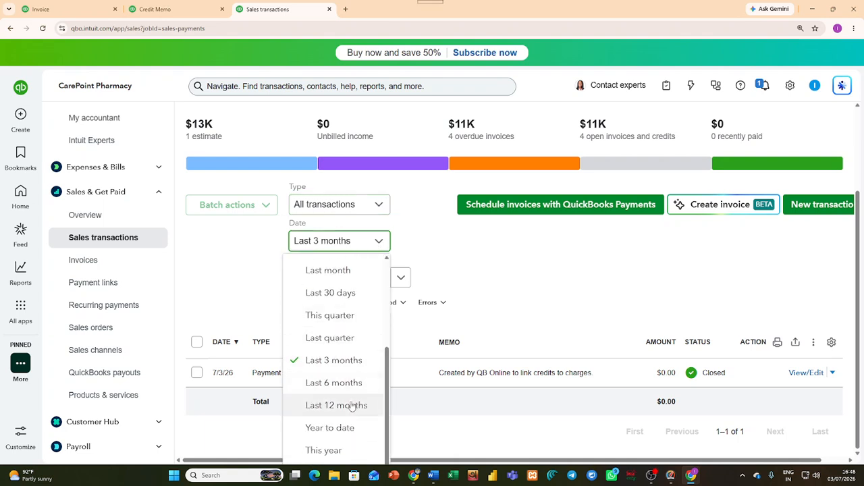
pyautogui.scroll(1, 347, 416)
pyautogui.scroll(-1, 347, 417)
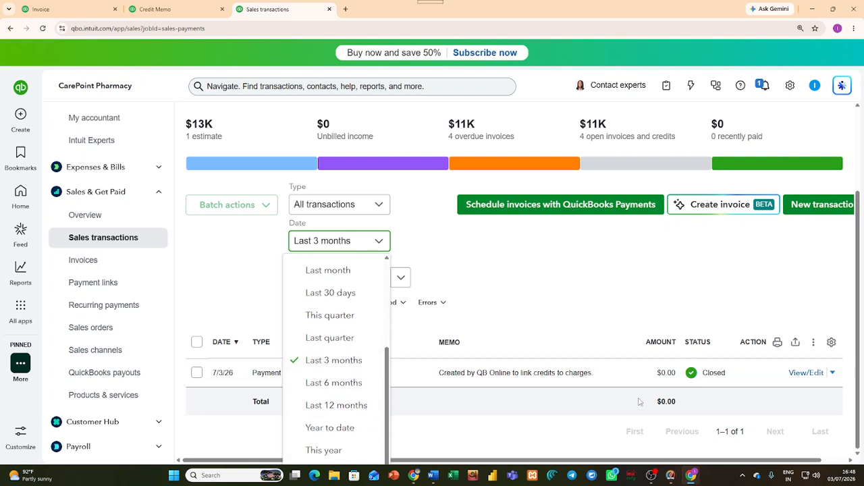
pyautogui.scroll(3, 351, 347)
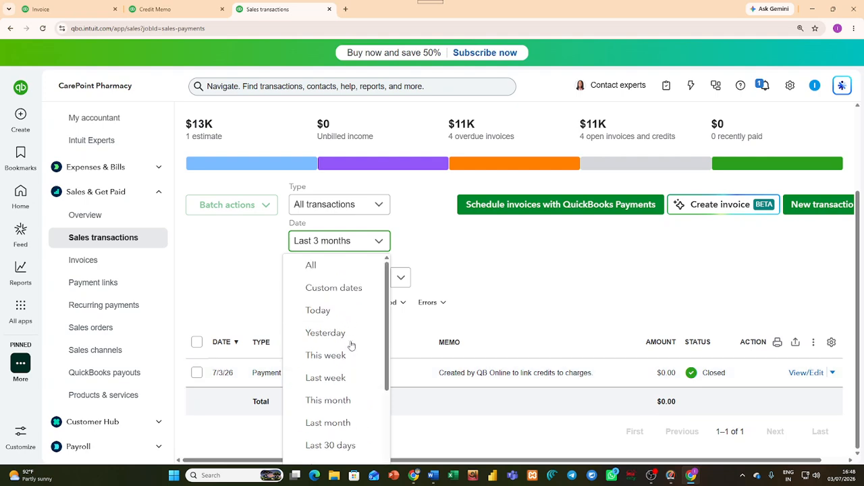
pyautogui.click(345, 270)
pyautogui.scroll(-8, 378, 331)
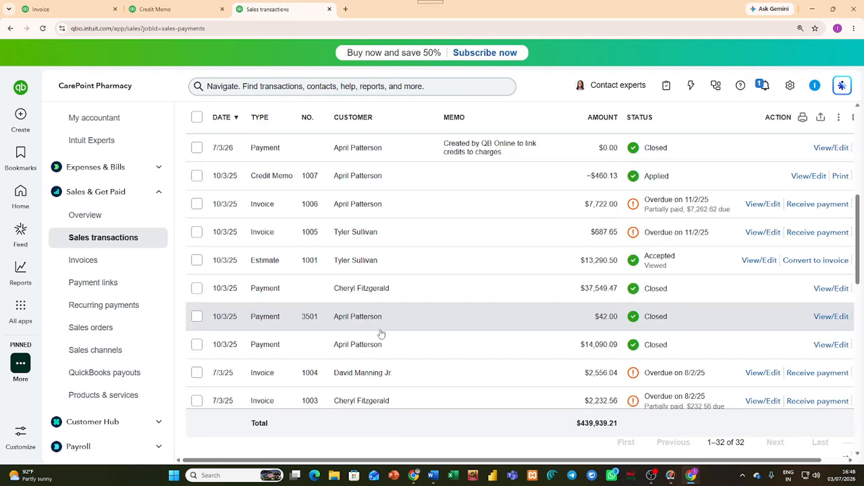
pyautogui.scroll(-4, 378, 330)
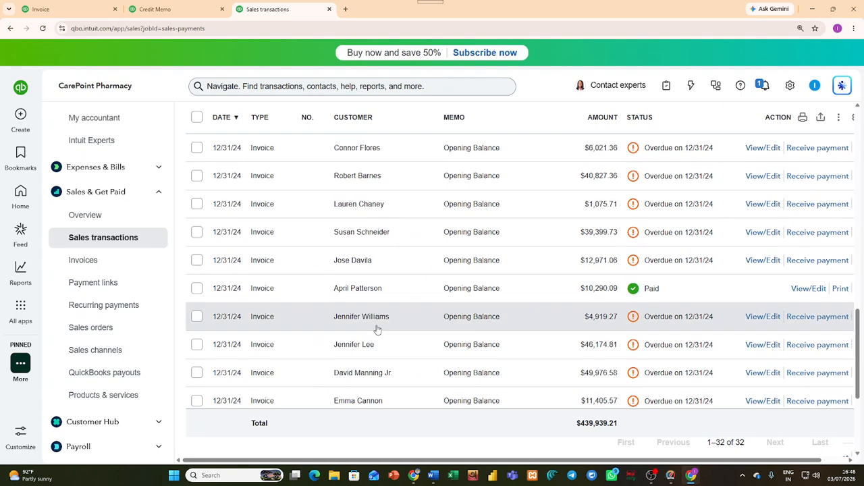
pyautogui.scroll(8, 378, 331)
pyautogui.scroll(5, 378, 330)
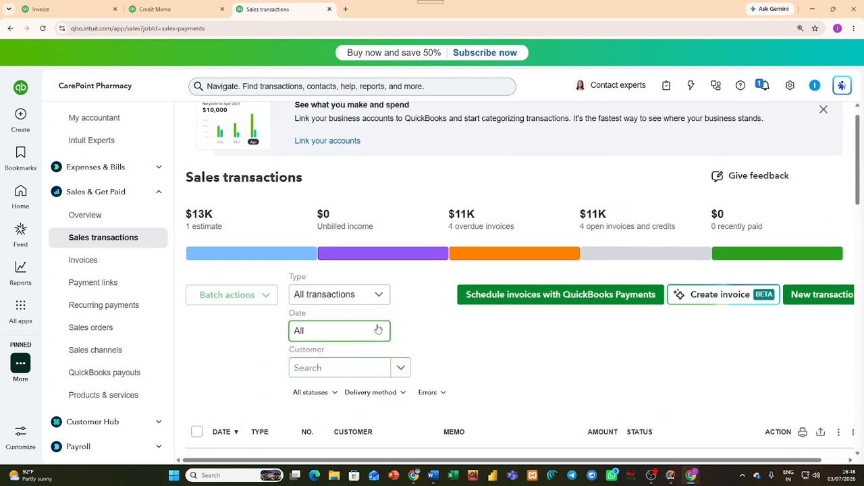
# Filter the sales transactions by type Invoices with date All and look through the listed invoices
pyautogui.click(378, 297)
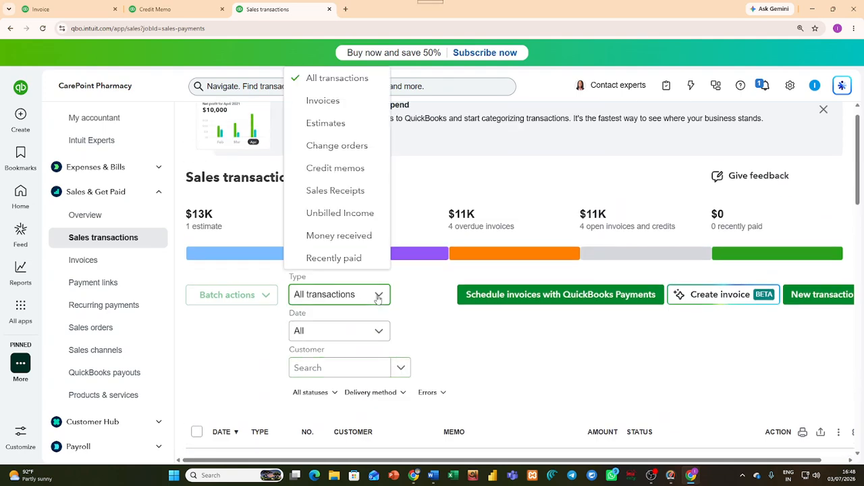
pyautogui.click(345, 103)
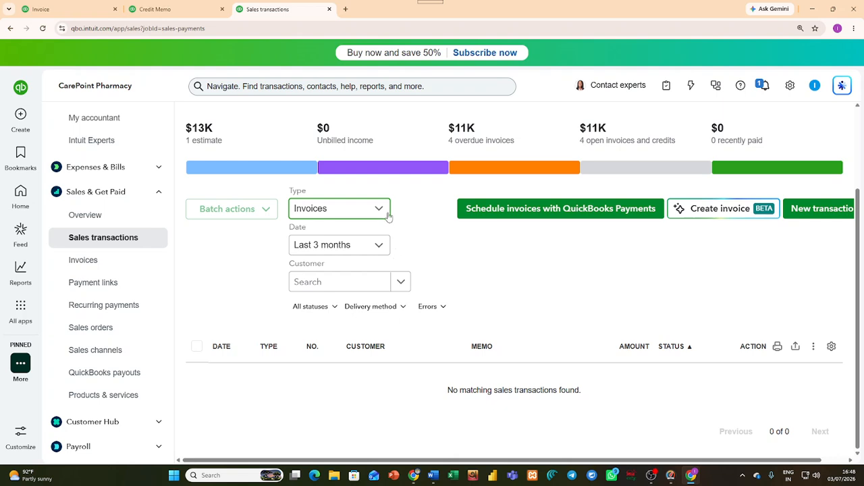
pyautogui.click(385, 214)
pyautogui.click(384, 253)
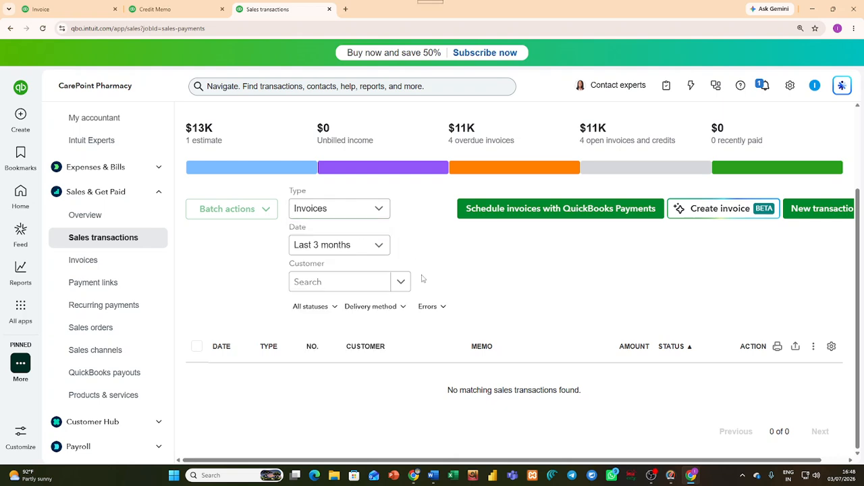
pyautogui.click(384, 245)
pyautogui.scroll(5, 330, 311)
pyautogui.click(339, 270)
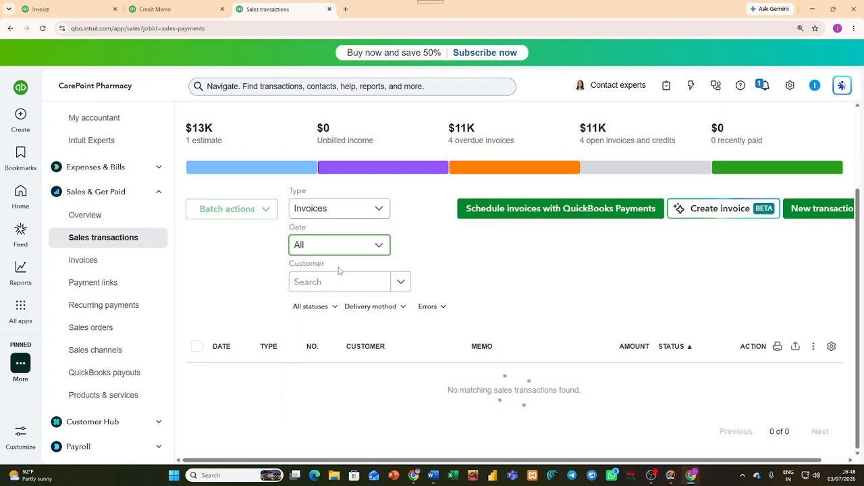
pyautogui.scroll(-6, 443, 301)
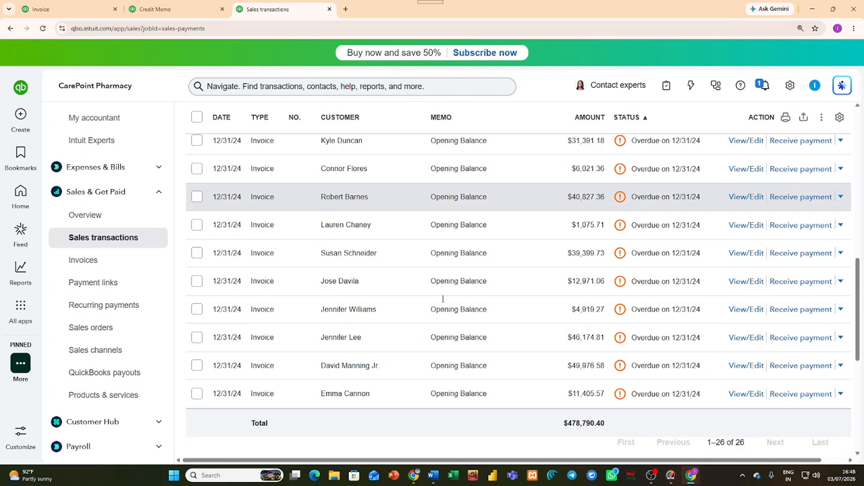
pyautogui.scroll(8, 442, 299)
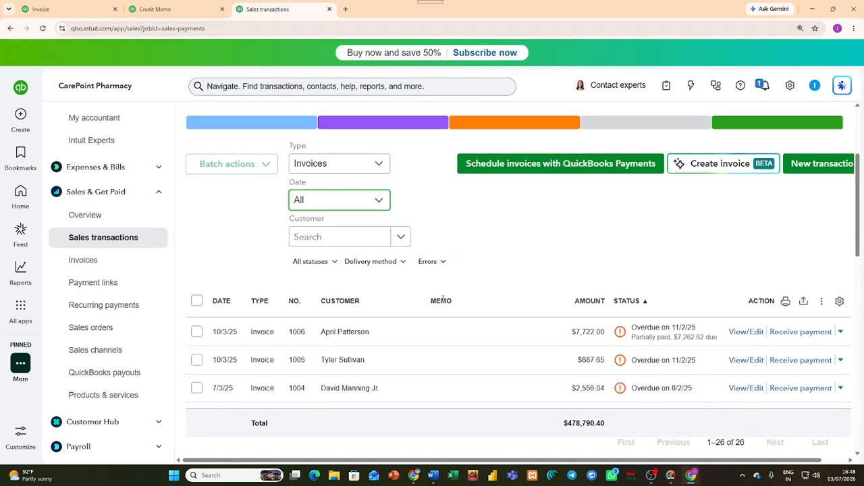
# Return the filters to All transactions and date All, and check the status of the credit memo and its related invoice
pyautogui.click(375, 170)
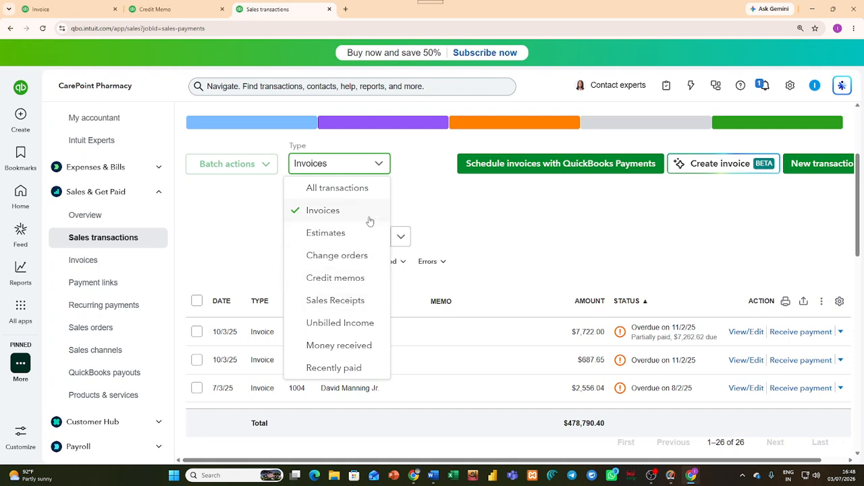
pyautogui.click(358, 191)
pyautogui.click(386, 208)
pyautogui.click(358, 230)
pyautogui.click(364, 247)
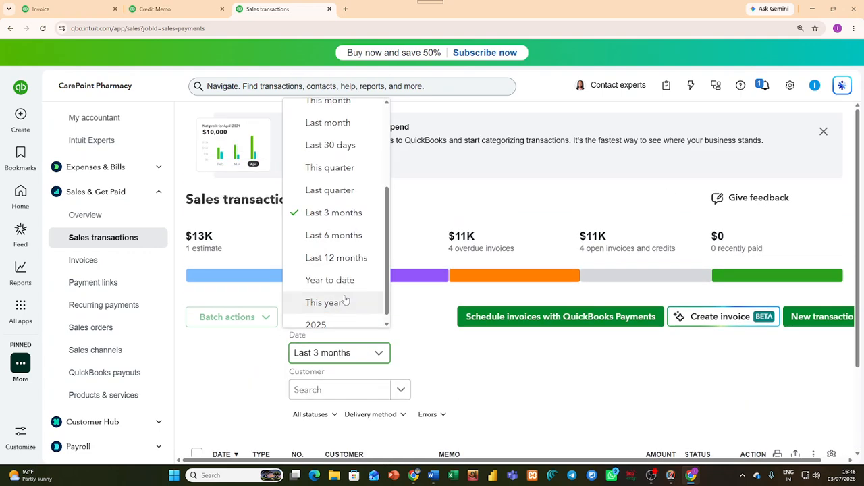
pyautogui.scroll(5, 343, 235)
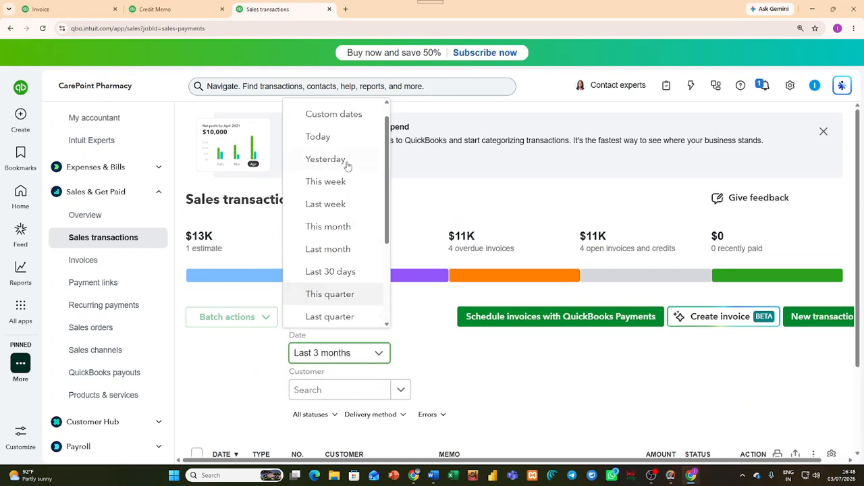
pyautogui.click(343, 116)
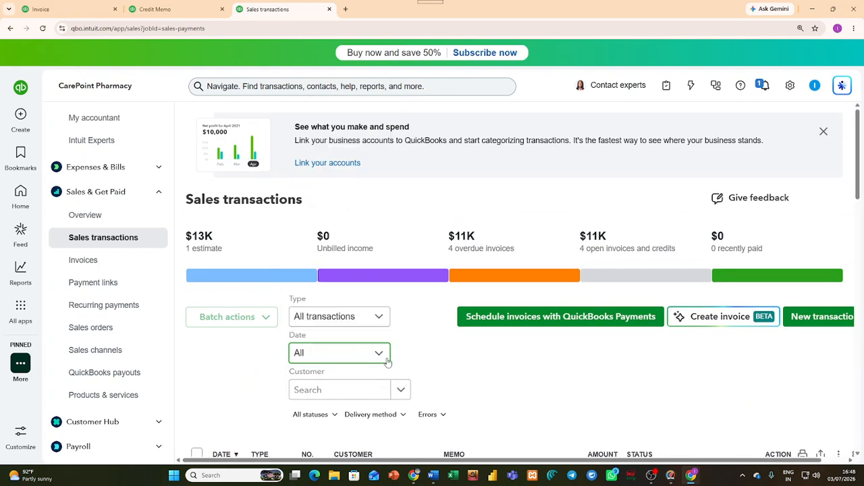
pyautogui.scroll(-5, 405, 344)
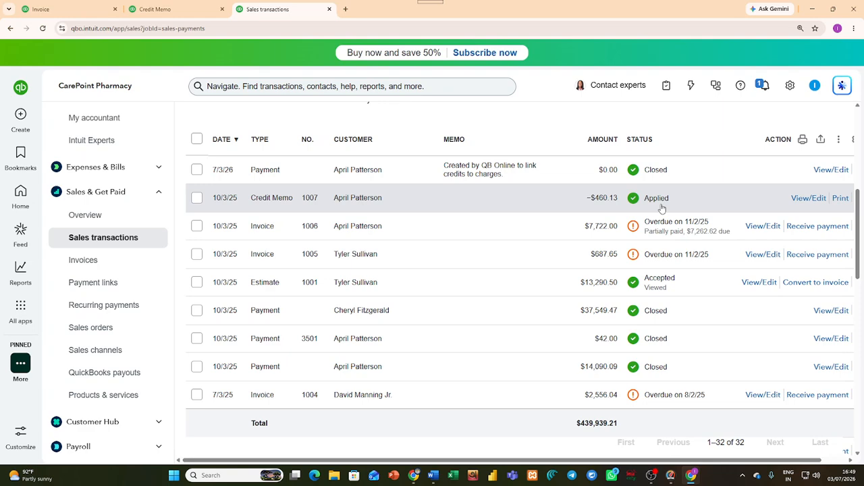
pyautogui.scroll(2, 601, 223)
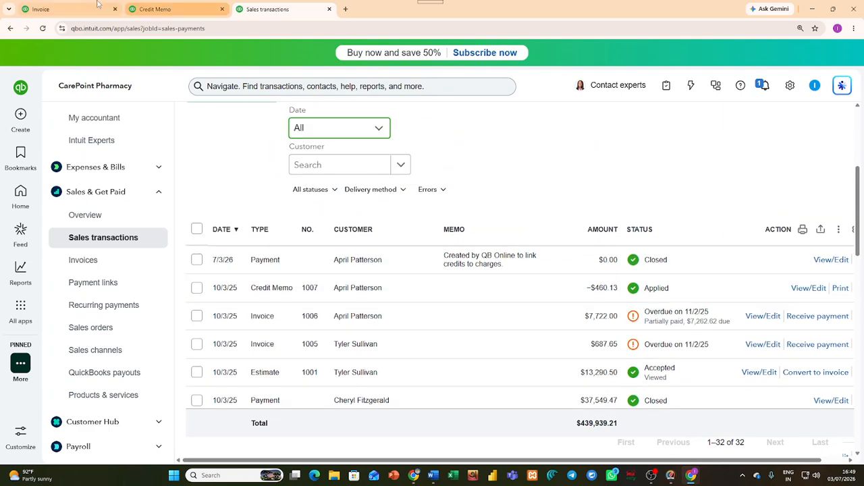
pyautogui.click(67, 8)
pyautogui.scroll(4, 494, 239)
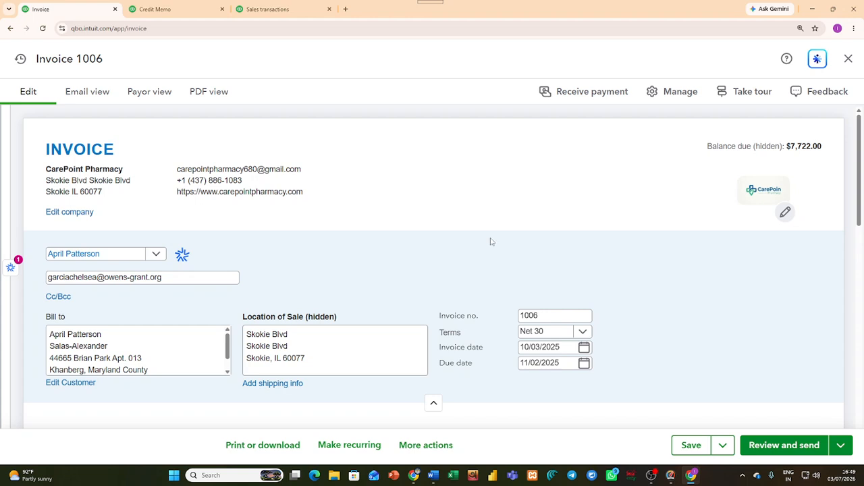
pyautogui.click(287, 8)
pyautogui.click(20, 196)
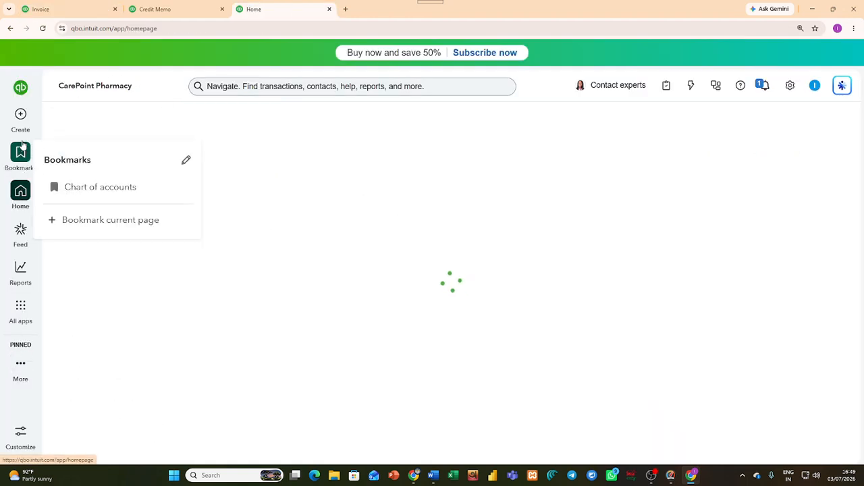
pyautogui.click(20, 118)
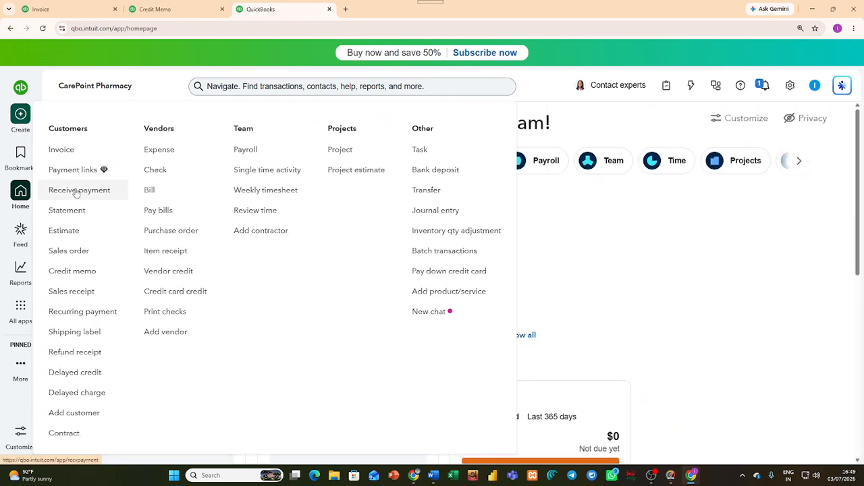
# Try to start receiving a payment directly from open invoice 1006, including saving the invoice before retrying
pyautogui.click(74, 10)
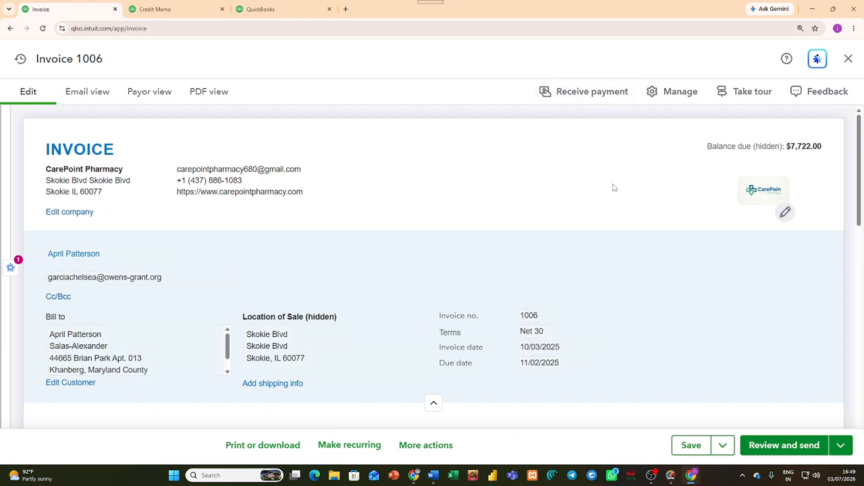
pyautogui.click(586, 101)
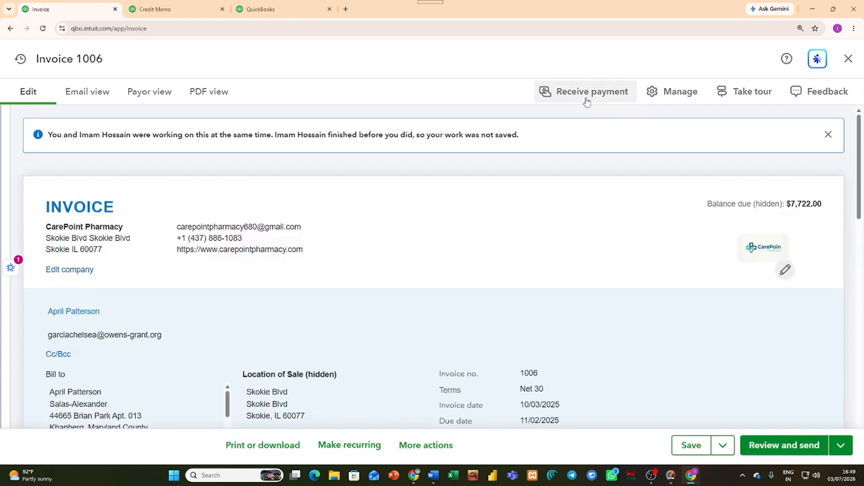
pyautogui.scroll(-9, 560, 199)
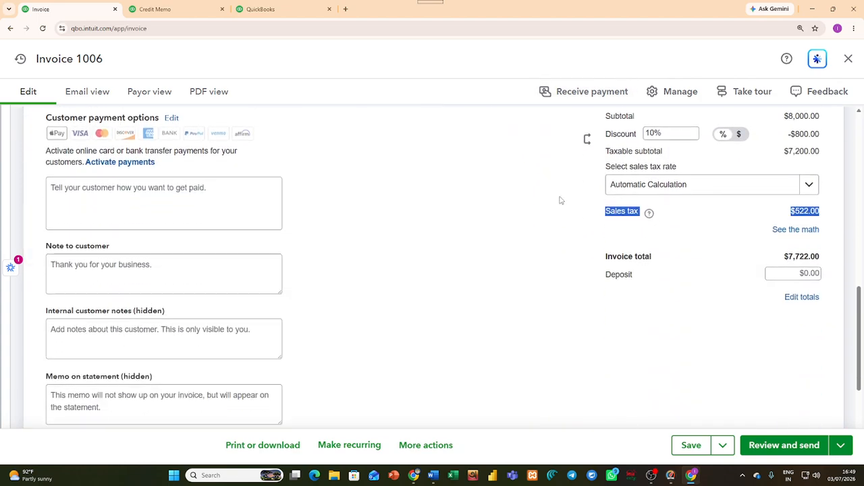
pyautogui.scroll(3, 560, 203)
pyautogui.click(574, 96)
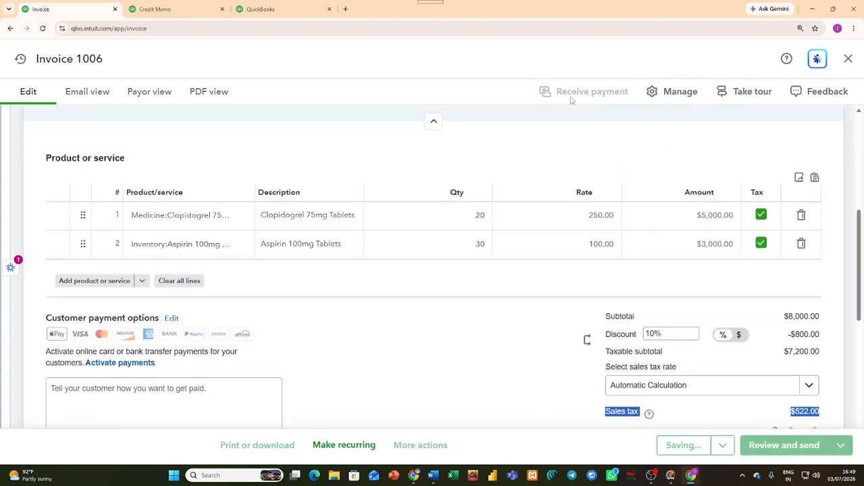
pyautogui.scroll(-2, 653, 321)
pyautogui.click(693, 447)
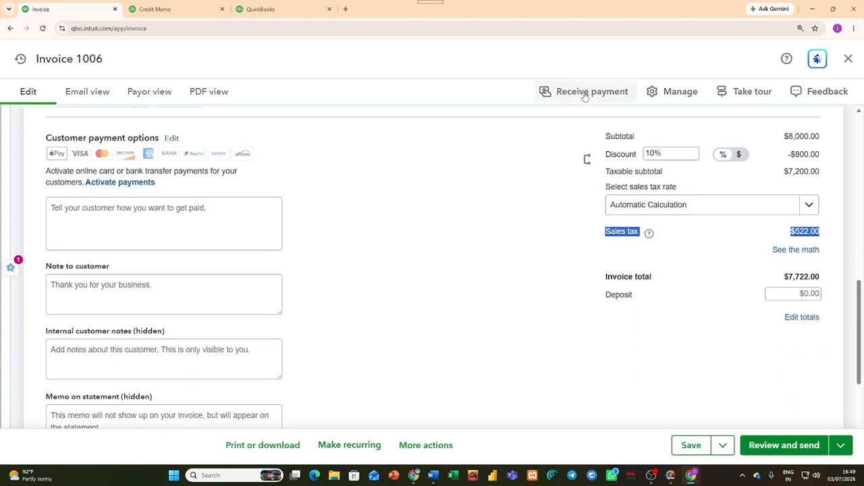
pyautogui.click(584, 94)
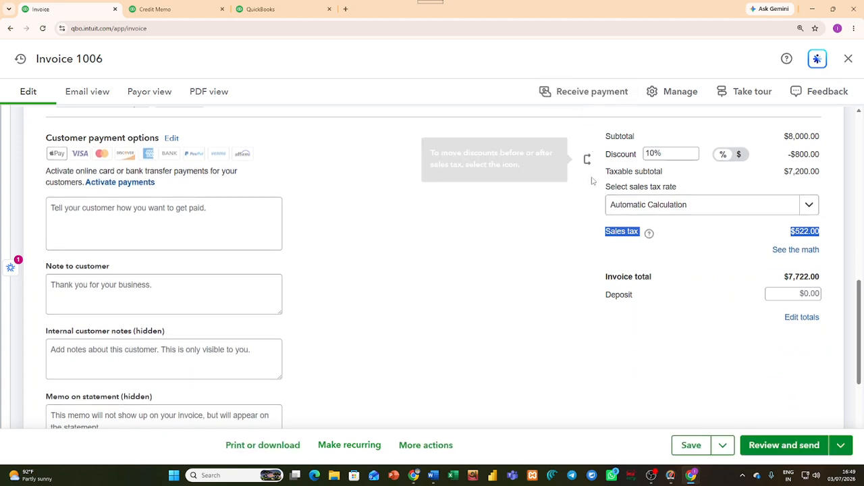
pyautogui.click(557, 281)
pyautogui.scroll(6, 537, 265)
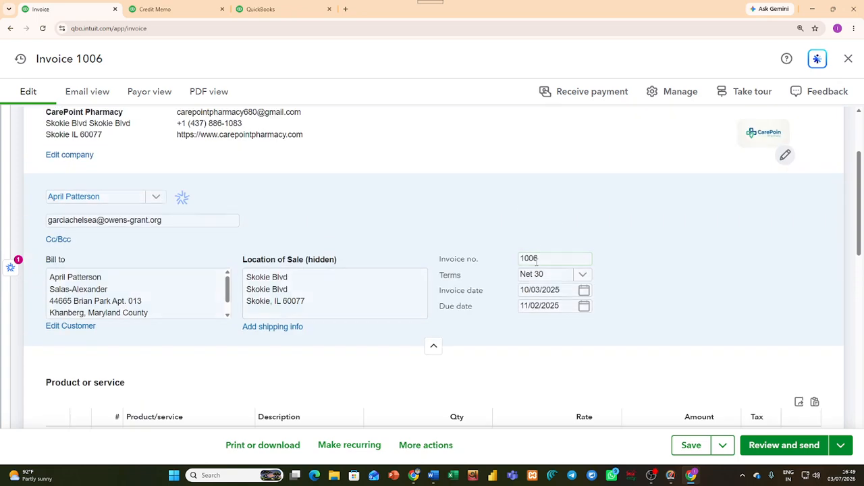
pyautogui.scroll(-3, 537, 262)
pyautogui.click(537, 262)
pyautogui.scroll(3, 536, 259)
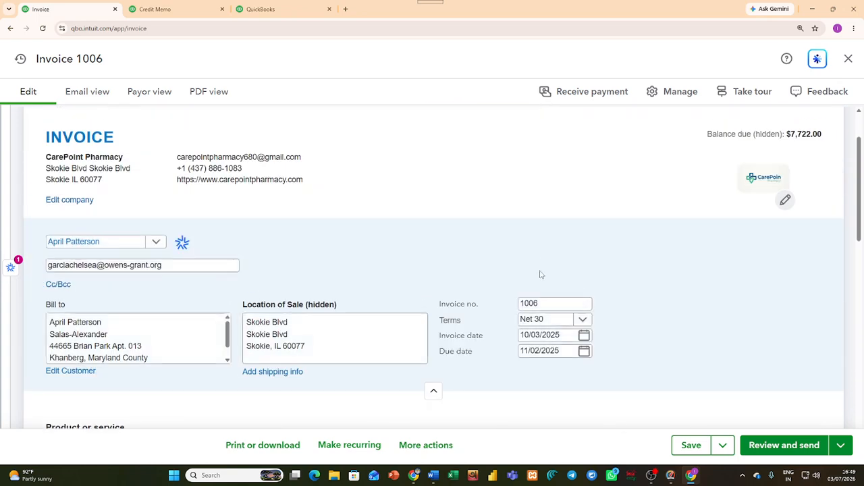
# Create a new receive payment entry for the invoice 1006 customer and select that invoice among the outstanding transactions
pyautogui.click(269, 9)
pyautogui.click(20, 115)
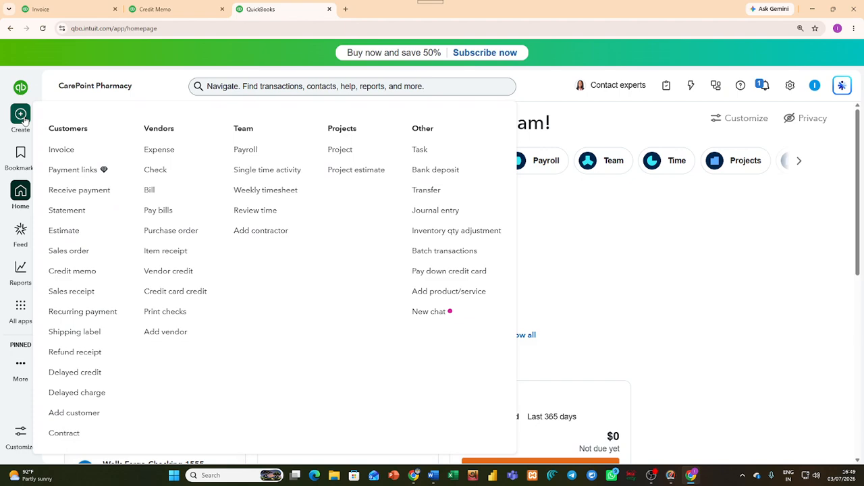
pyautogui.click(82, 191)
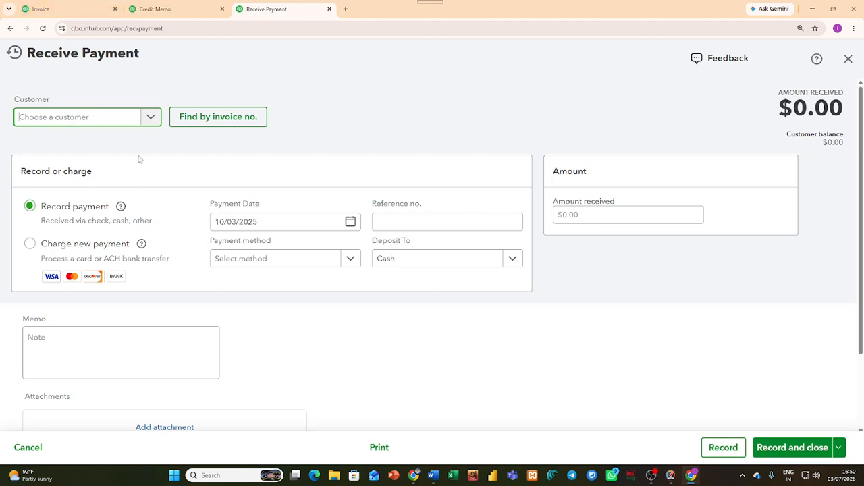
pyautogui.click(152, 117)
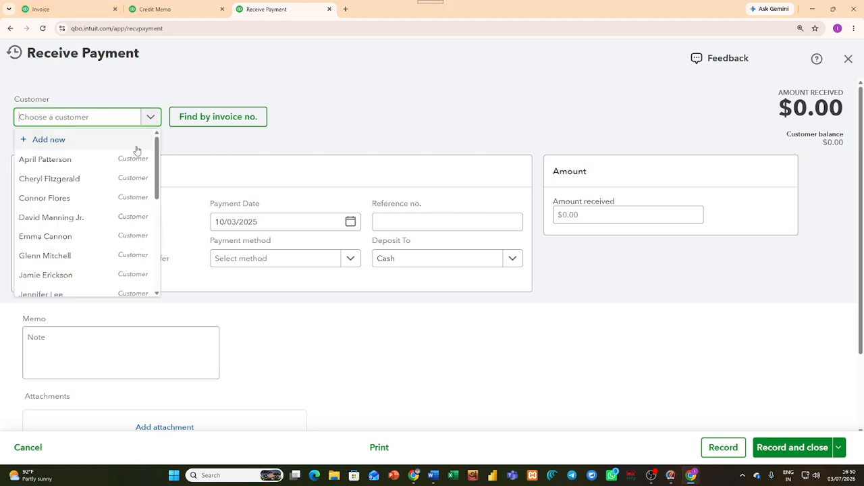
pyautogui.click(92, 167)
pyautogui.scroll(-3, 274, 257)
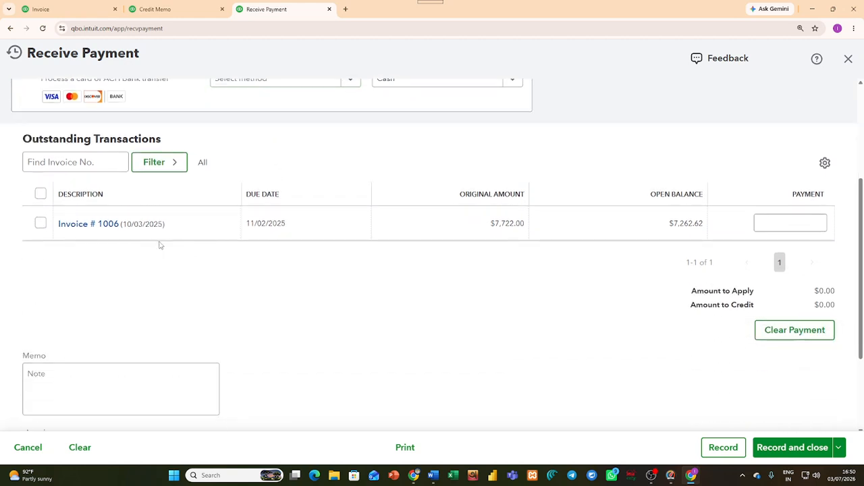
pyautogui.click(41, 224)
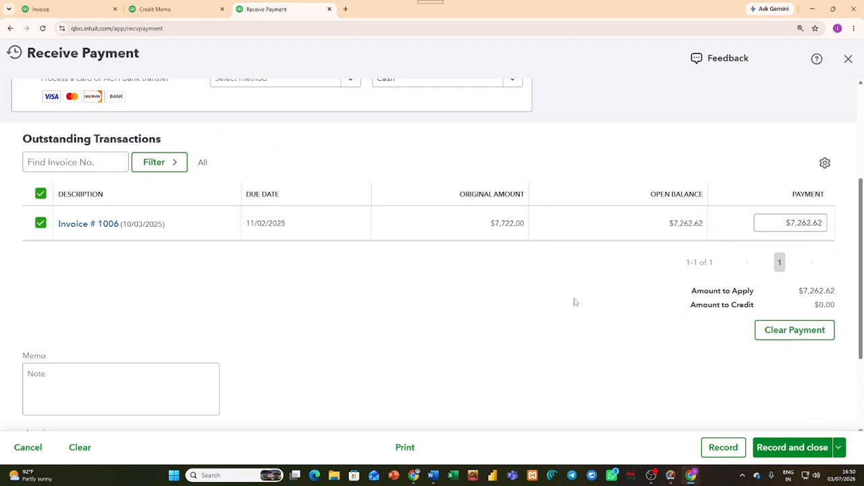
# Compare the original amount and the open balance of invoice 1006 in the outstanding transactions
pyautogui.moveTo(458, 194); pyautogui.dragTo(521, 195)
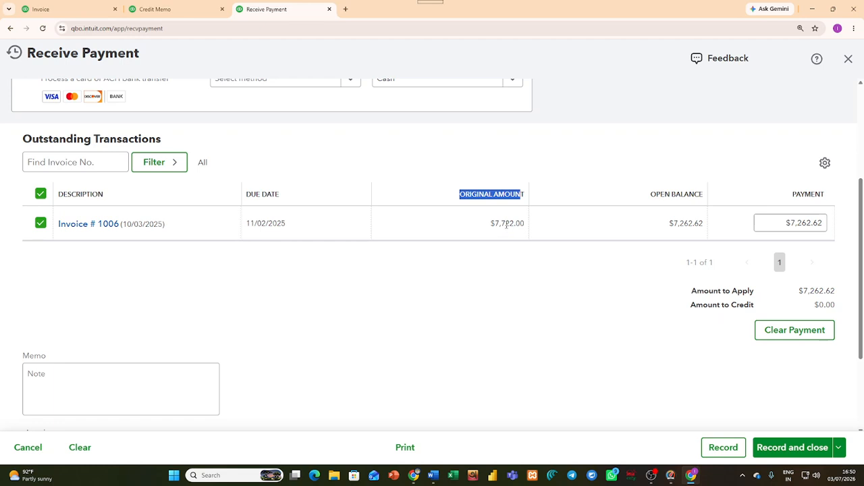
pyautogui.click(637, 296)
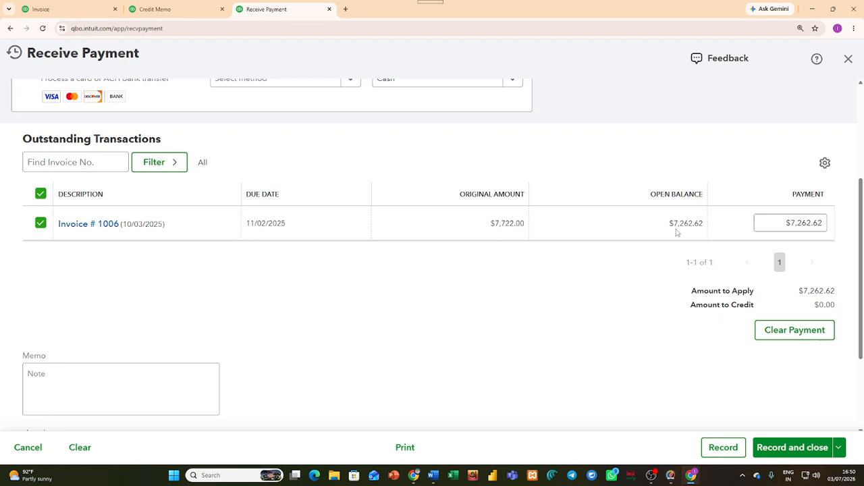
pyautogui.moveTo(646, 198); pyautogui.dragTo(699, 196)
pyautogui.moveTo(671, 222); pyautogui.dragTo(688, 241)
pyautogui.click(662, 273)
pyautogui.moveTo(673, 225); pyautogui.dragTo(707, 228)
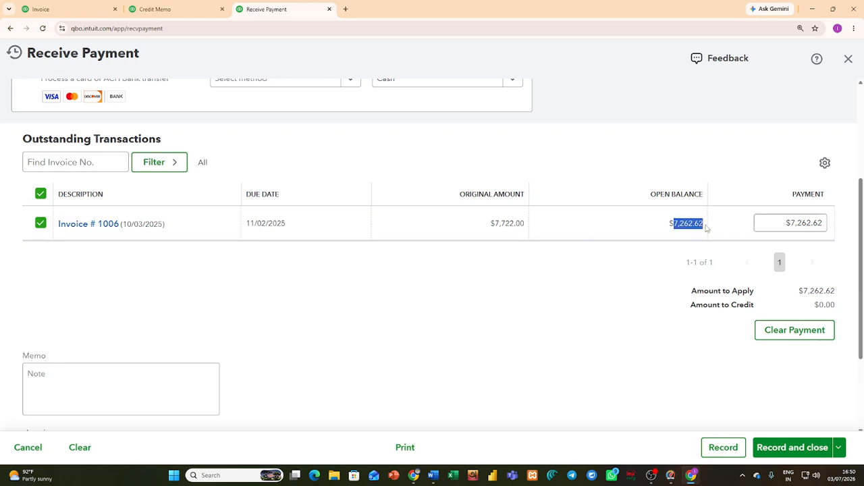
pyautogui.click(618, 305)
# Set the amount received to 7000 for invoice 1006, then record the payment and close the form
pyautogui.scroll(3, 618, 305)
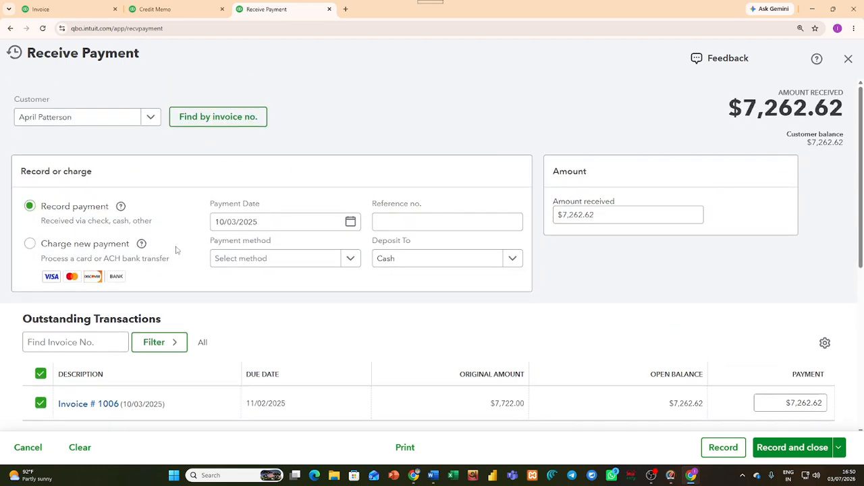
pyautogui.scroll(-2, 617, 244)
pyautogui.scroll(-2, 617, 253)
pyautogui.scroll(4, 619, 252)
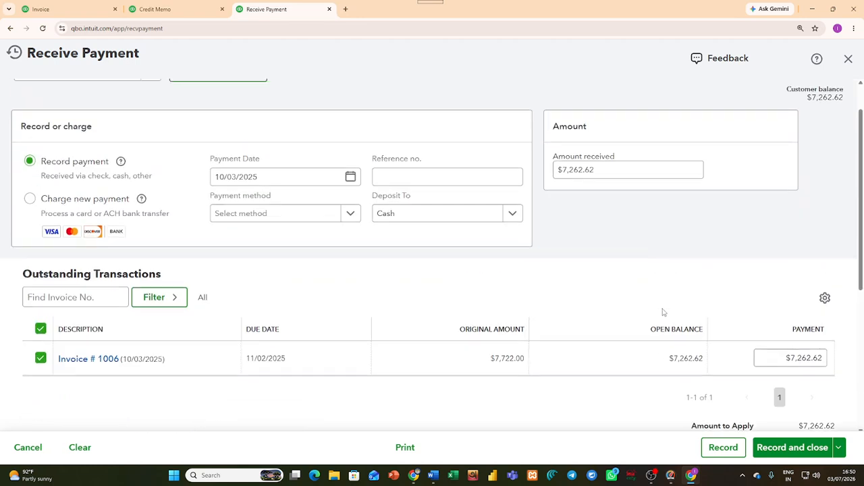
pyautogui.moveTo(605, 214); pyautogui.dragTo(566, 227)
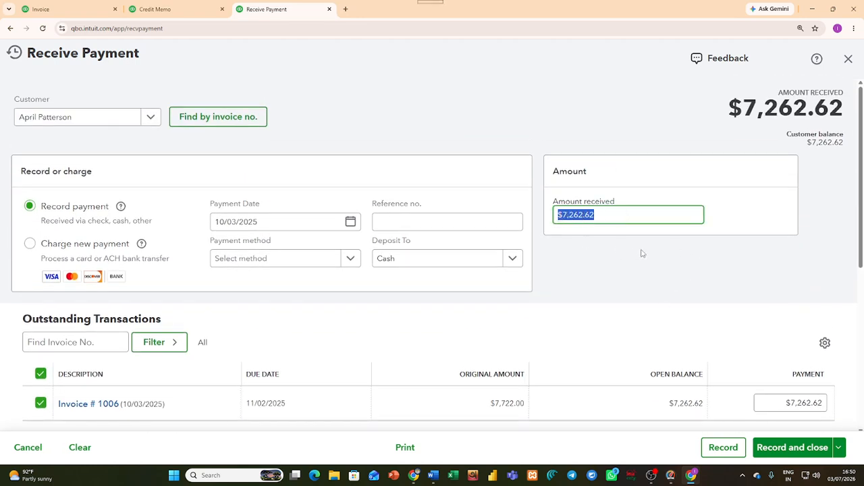
pyautogui.write('7000')
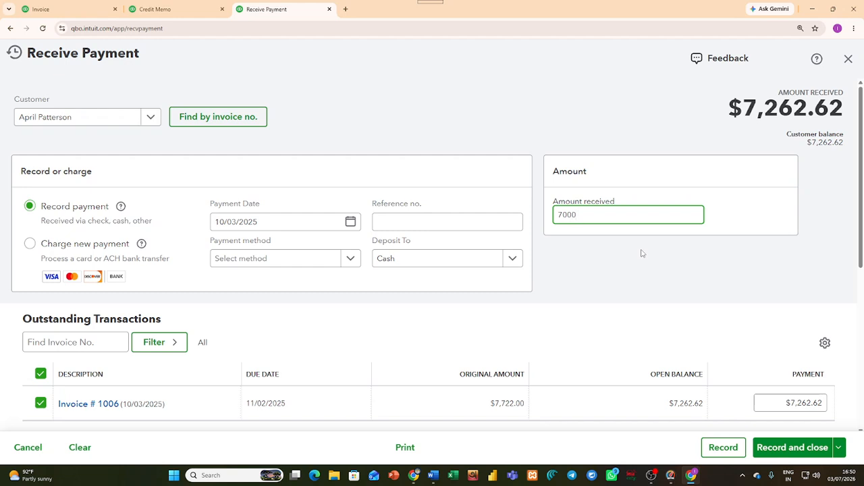
pyautogui.click(642, 253)
pyautogui.scroll(-4, 652, 266)
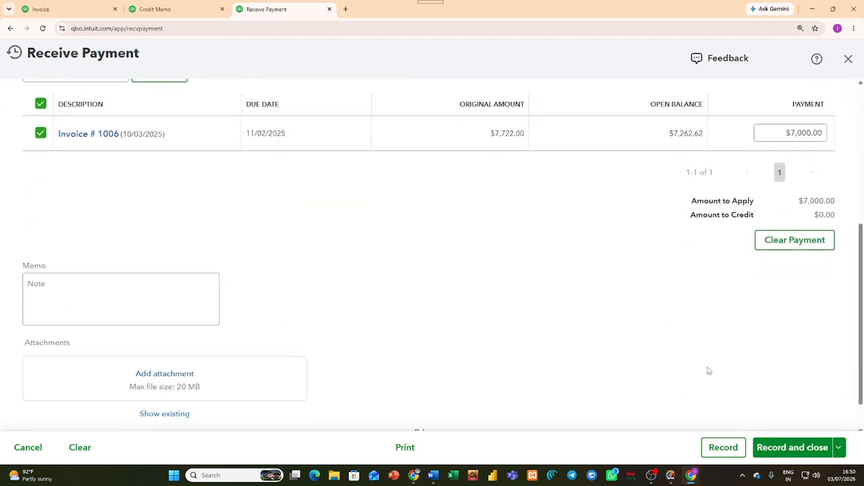
pyautogui.click(790, 451)
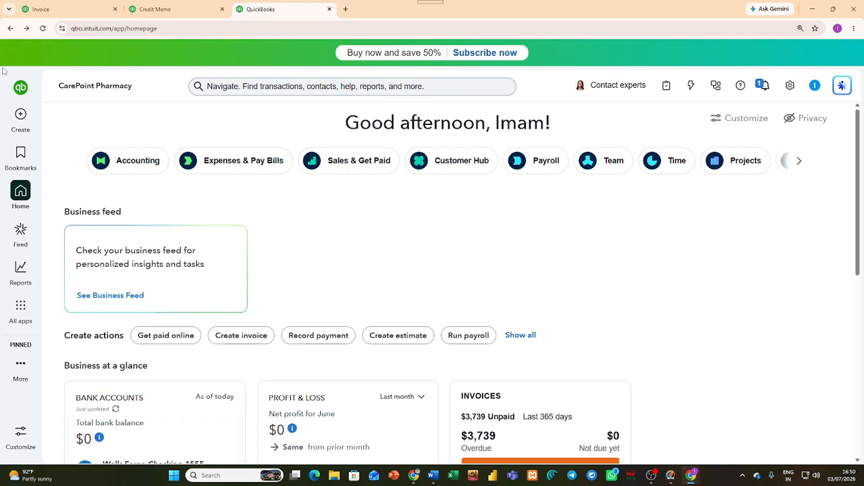
pyautogui.click(21, 116)
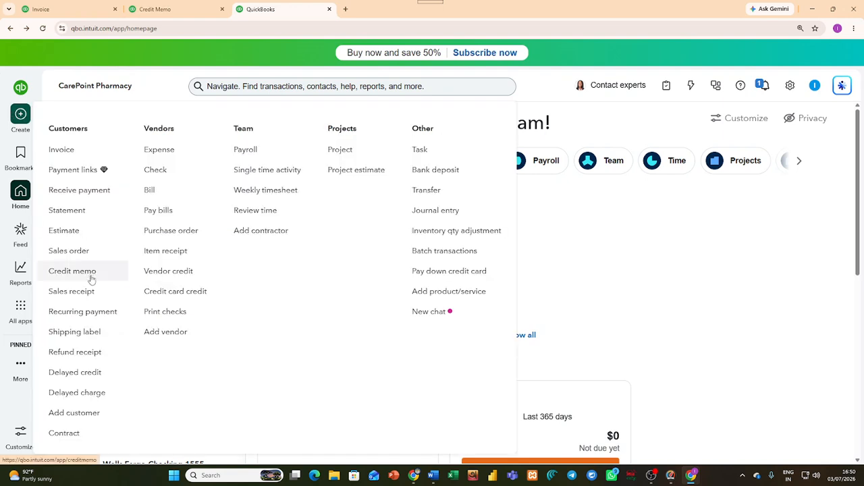
pyautogui.click(570, 244)
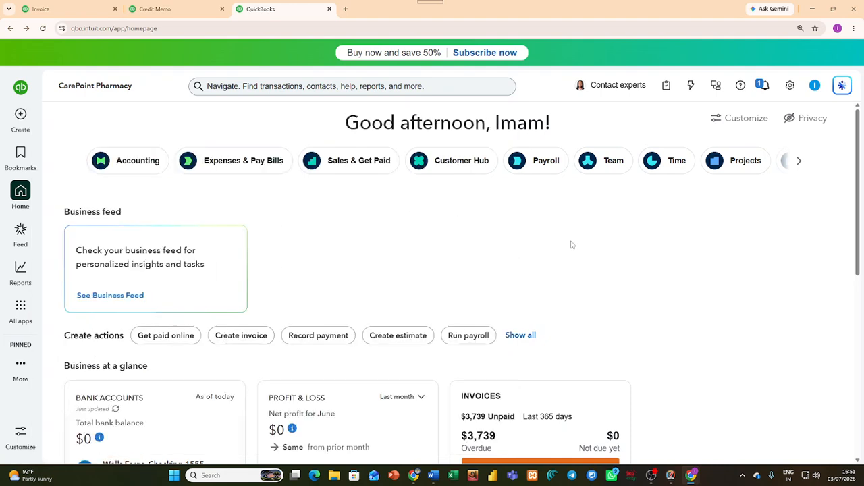